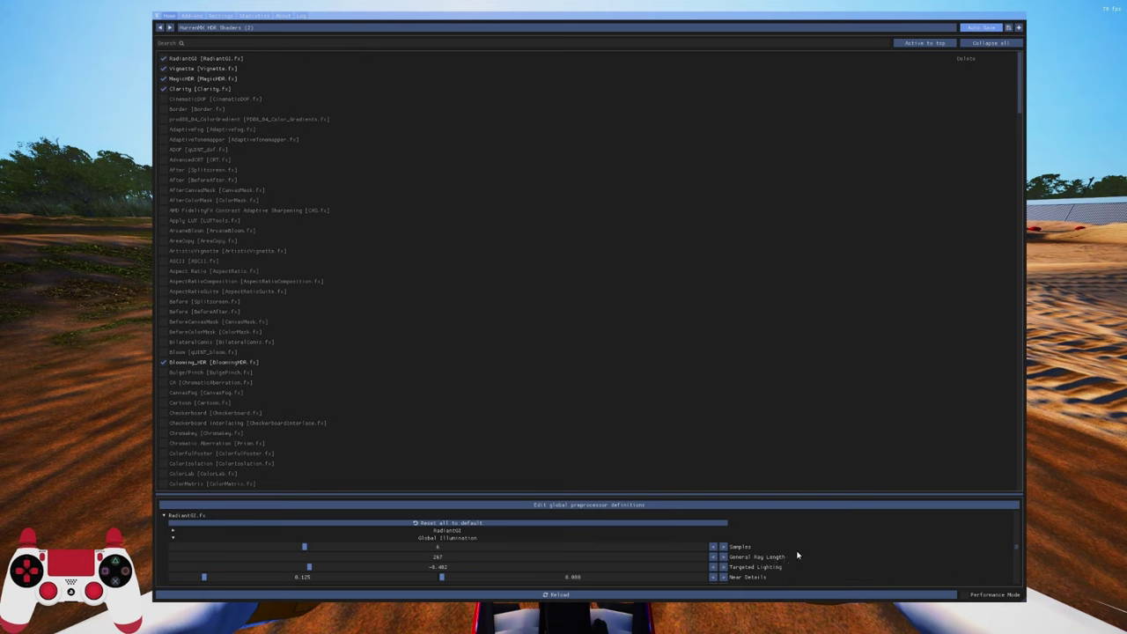
Step: Examine the RadiantGI effect's Global Illumination and Subsurface Scattering settings
{"action": "scroll", "coordinate": [864, 553], "scroll_direction": "down", "scroll_amount": 2}
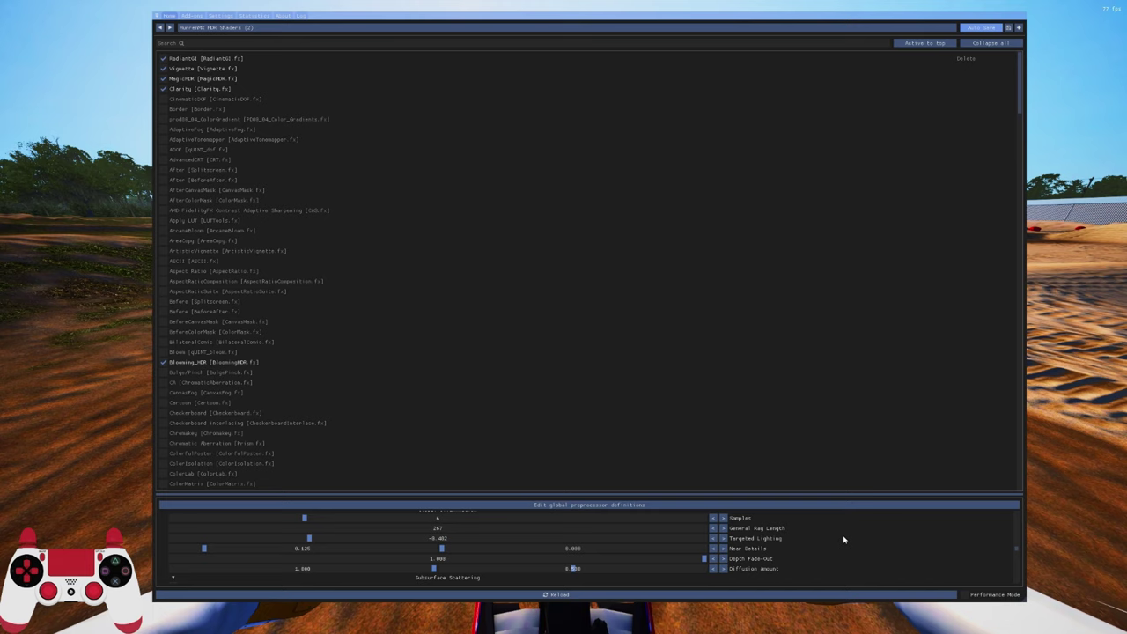
{"action": "scroll", "coordinate": [843, 538], "scroll_direction": "down", "scroll_amount": 1}
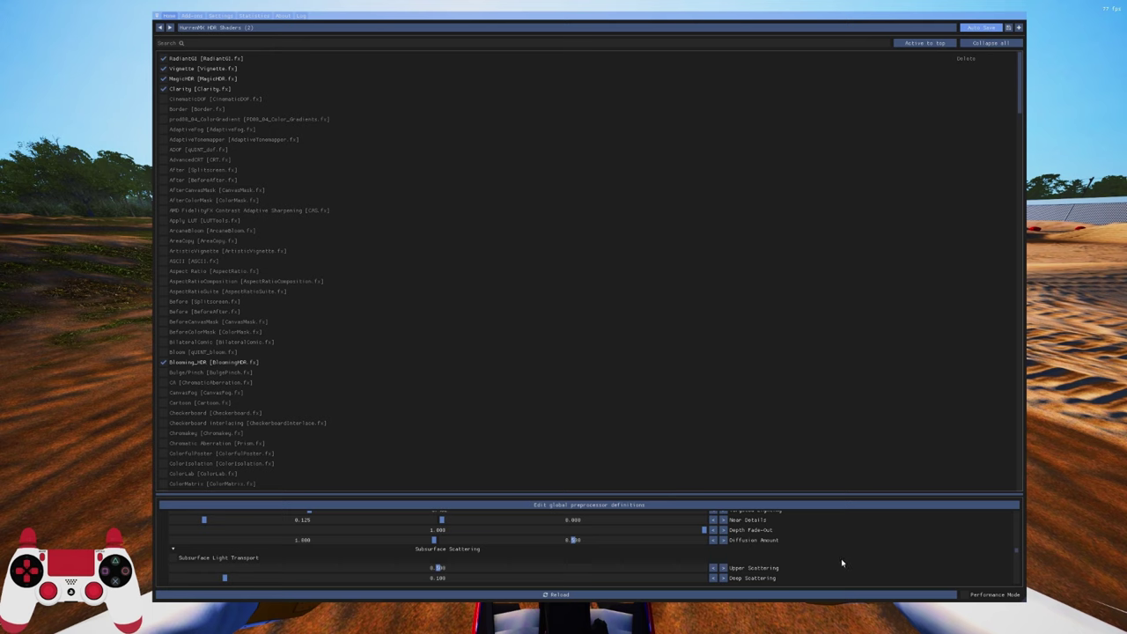
{"action": "scroll", "coordinate": [841, 561], "scroll_direction": "down", "scroll_amount": 1}
{"action": "scroll", "coordinate": [843, 563], "scroll_direction": "down", "scroll_amount": 1}
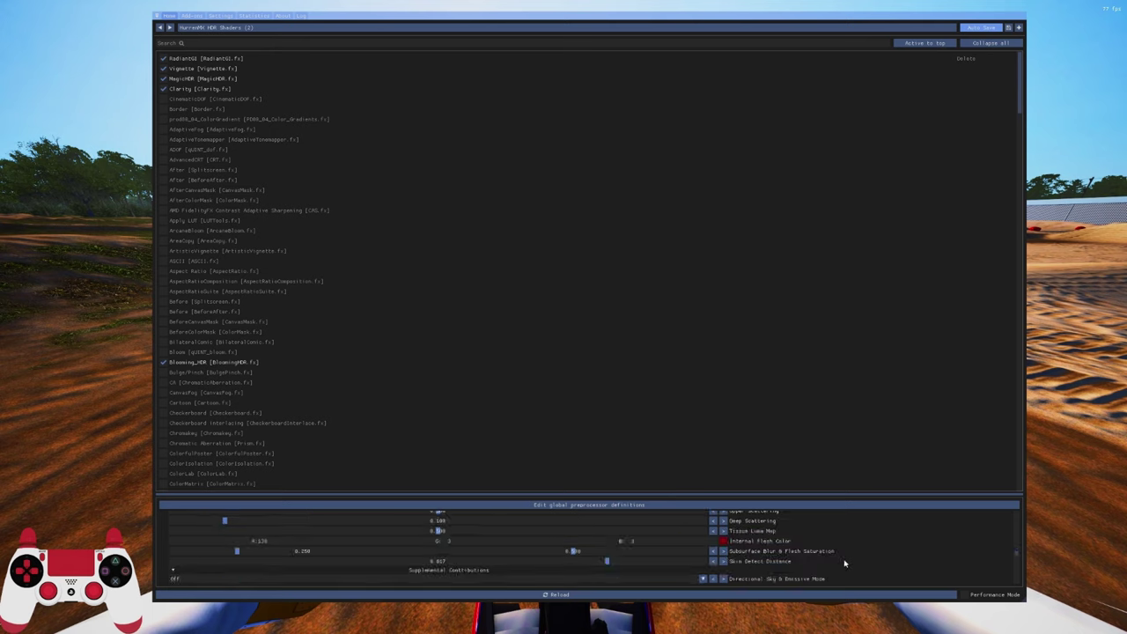
{"action": "scroll", "coordinate": [843, 563], "scroll_direction": "up", "scroll_amount": 10}
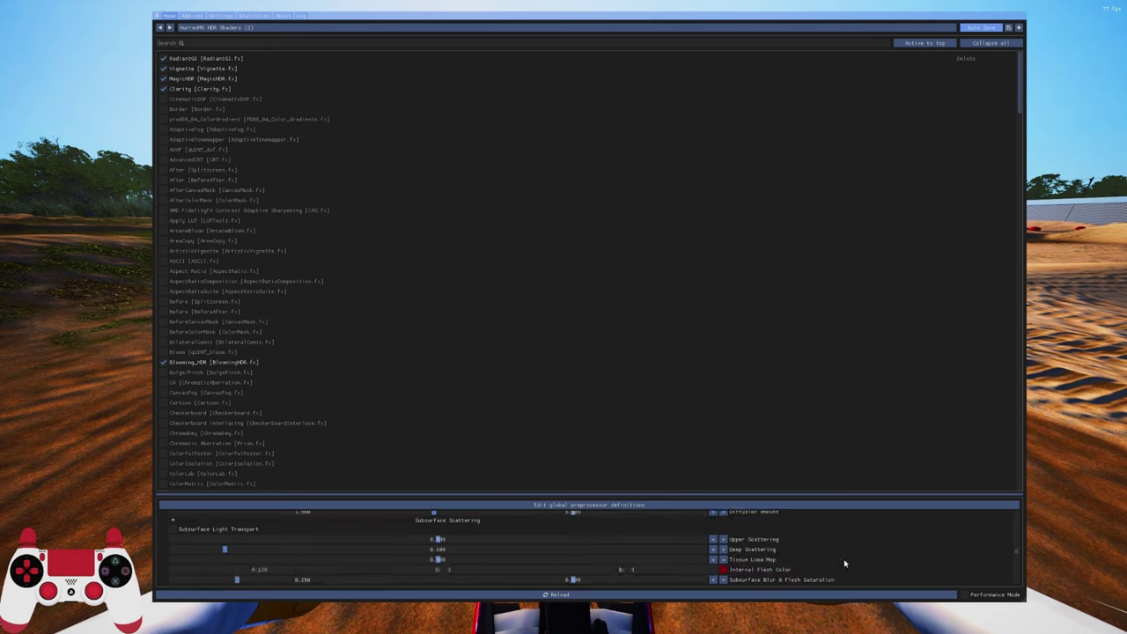
Step: Toggle the Vignette effect off and on, and try its types New, TV style, Untitled 1 and Untitled 4
{"action": "left_click", "coordinate": [208, 71]}
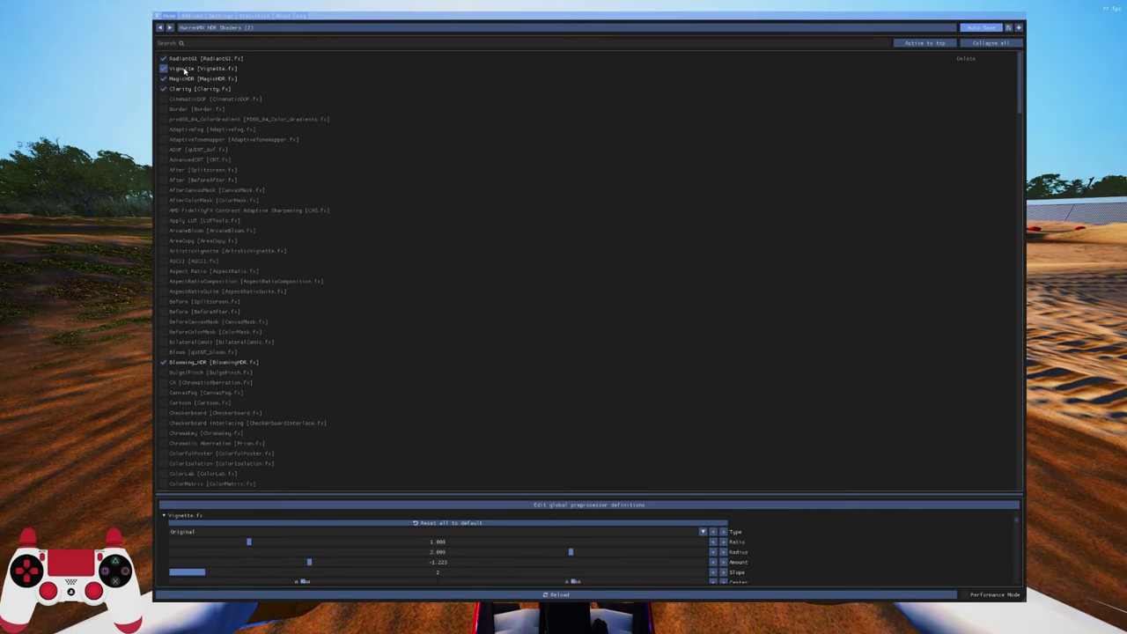
{"action": "left_click", "coordinate": [164, 69]}
{"action": "left_click", "coordinate": [606, 533]}
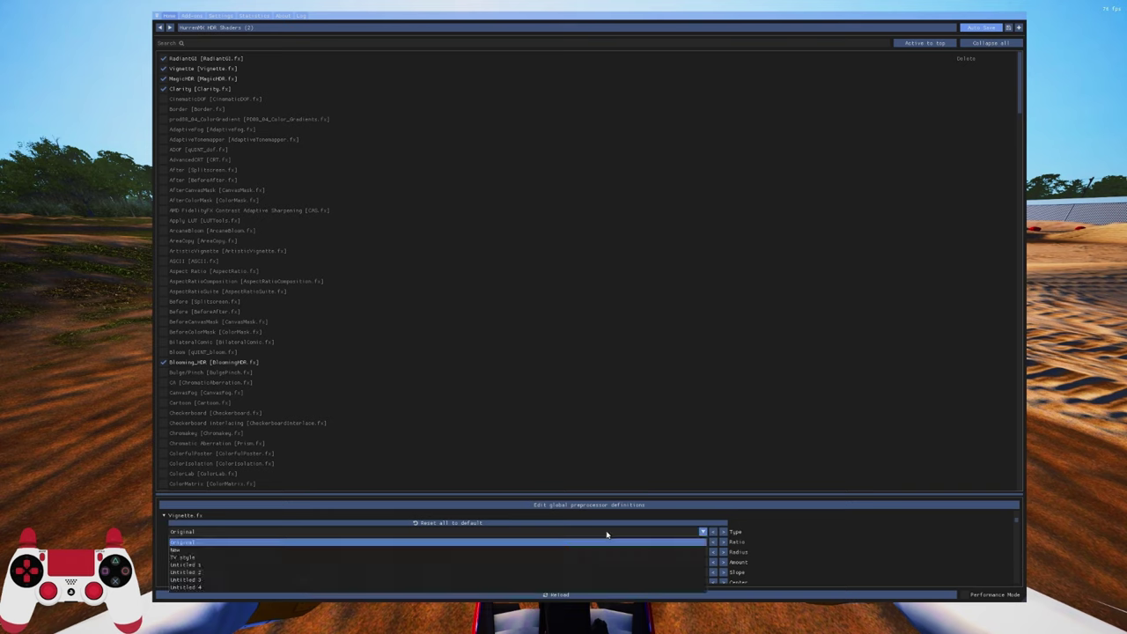
{"action": "left_click", "coordinate": [370, 550]}
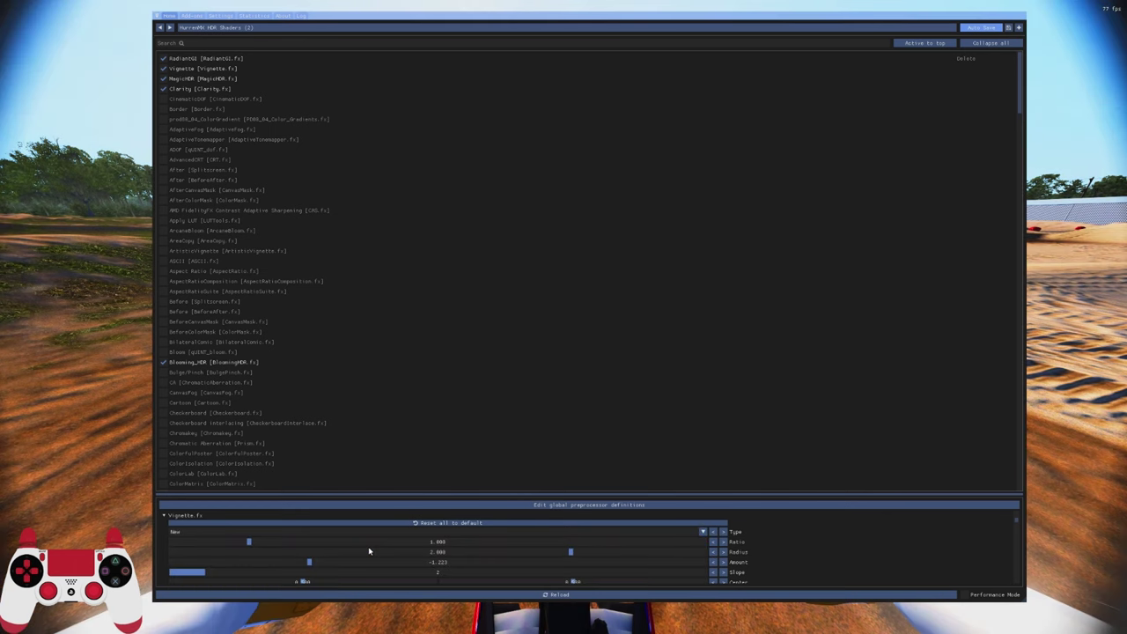
{"action": "left_click", "coordinate": [333, 533]}
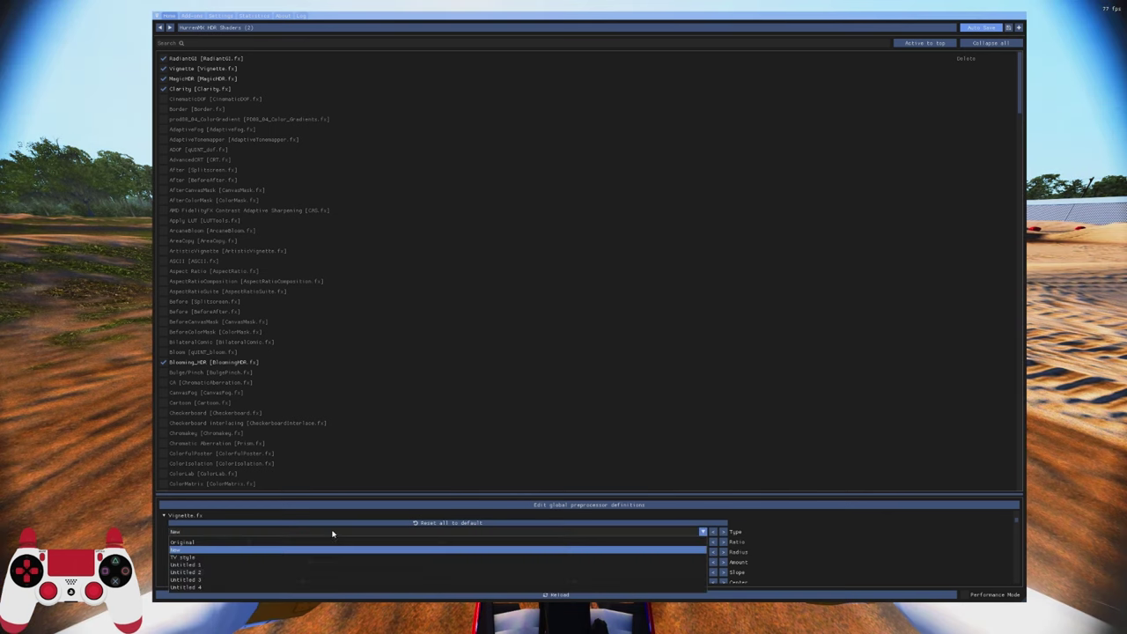
{"action": "left_click", "coordinate": [306, 556]}
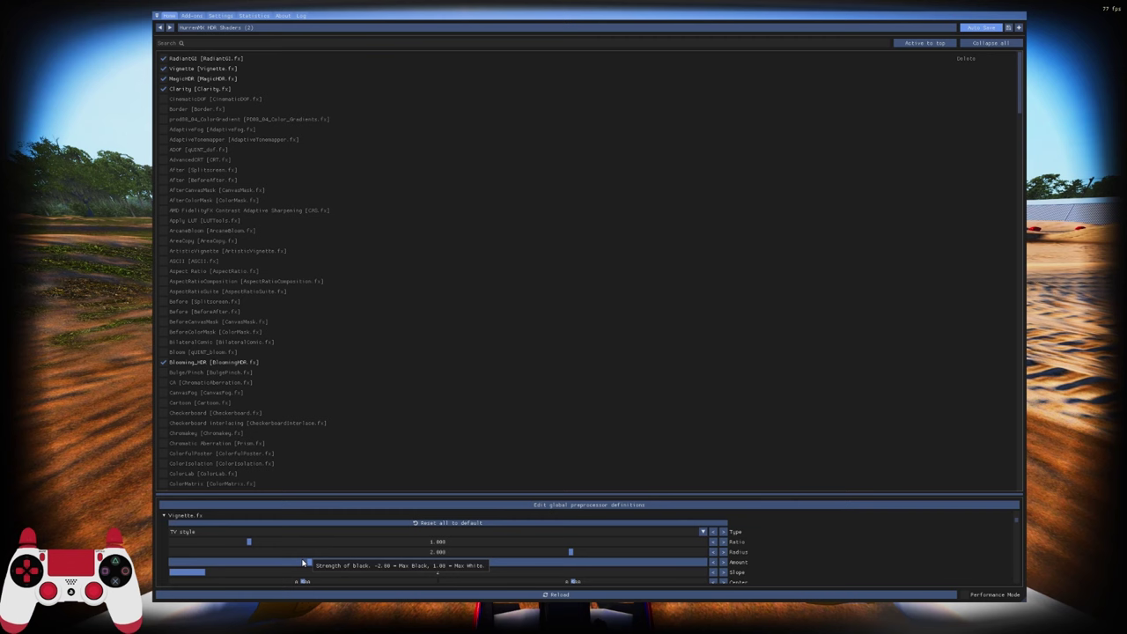
{"action": "left_click", "coordinate": [264, 531]}
{"action": "left_click", "coordinate": [231, 567]}
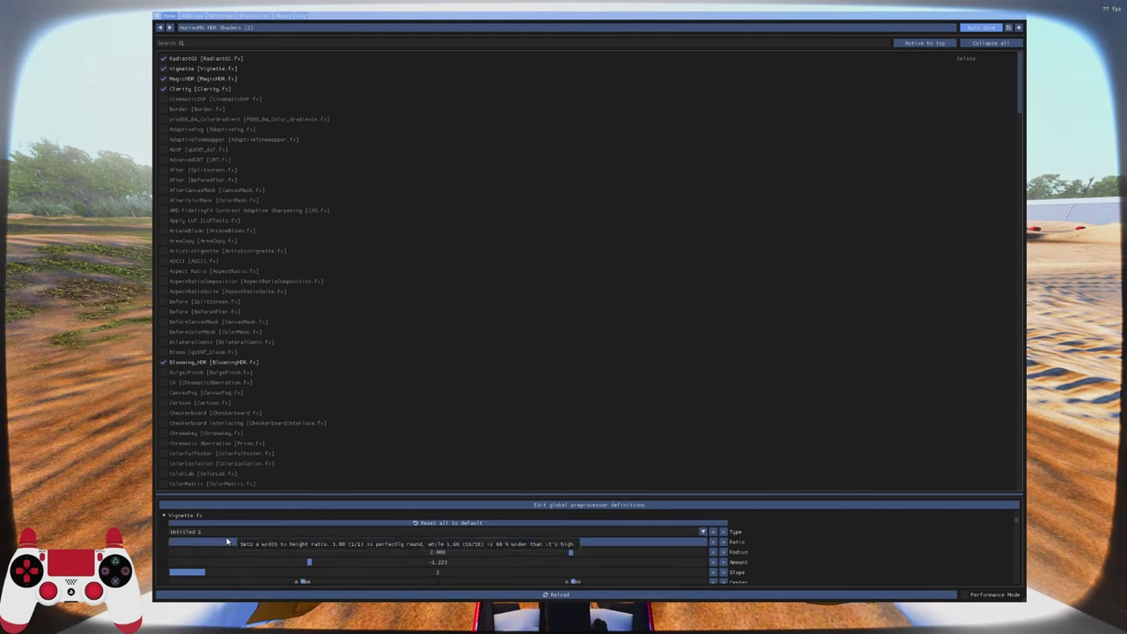
{"action": "left_click", "coordinate": [219, 531]}
{"action": "left_click", "coordinate": [211, 590]}
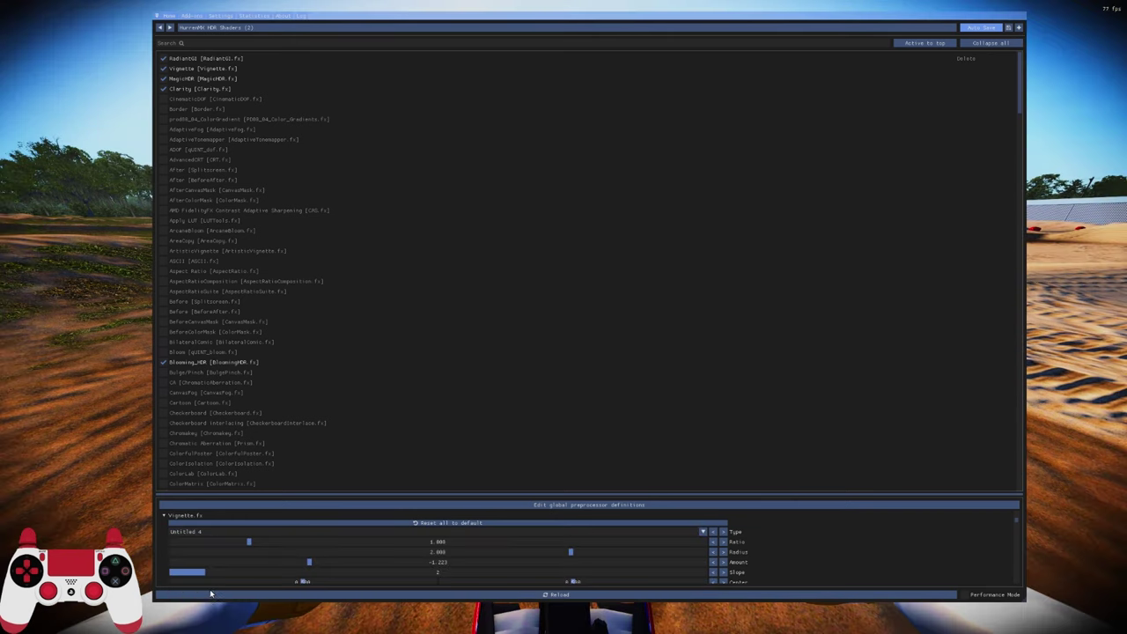
Step: Return the Vignette type to Original and review its ratio, radius, amount and slope settings
{"action": "left_click", "coordinate": [218, 532]}
{"action": "left_click", "coordinate": [217, 542]}
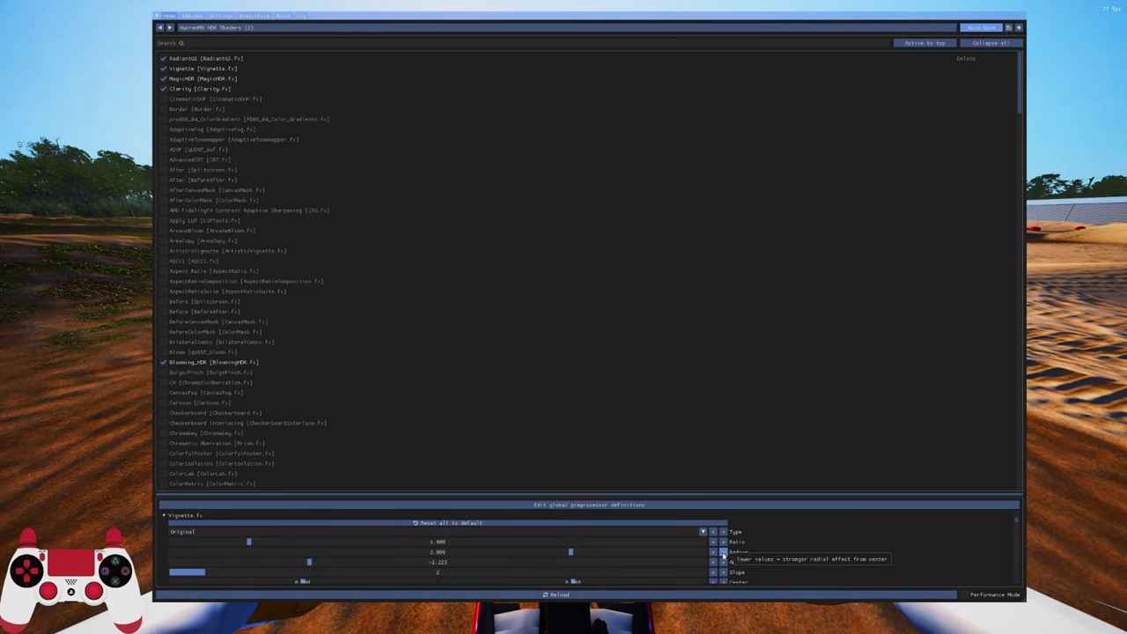
{"action": "scroll", "coordinate": [788, 566], "scroll_direction": "down", "scroll_amount": 1}
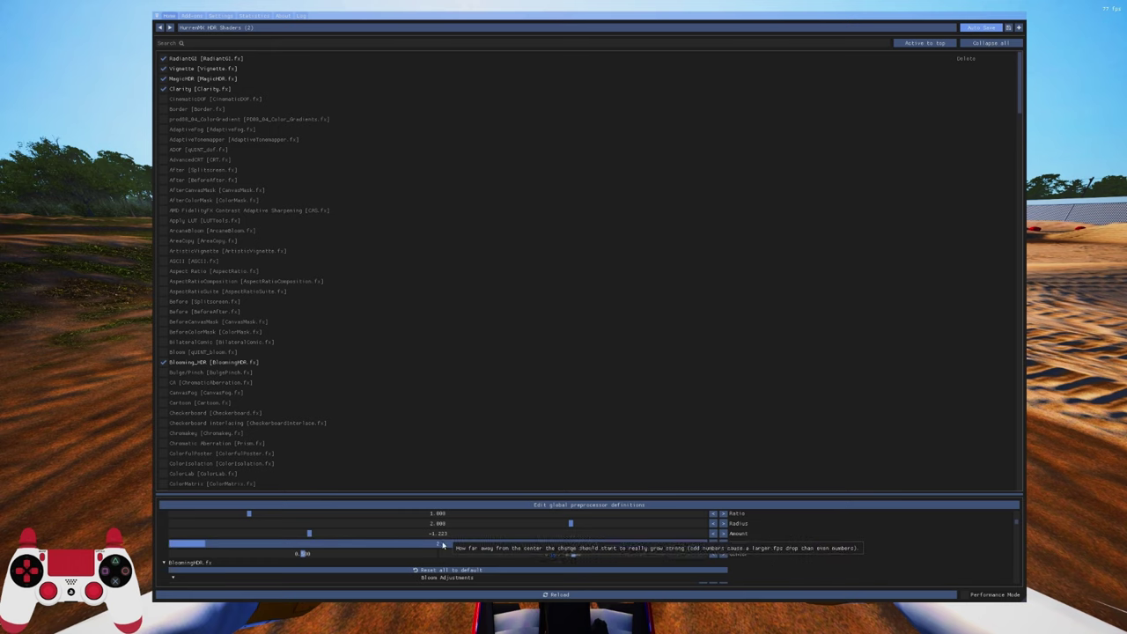
{"action": "scroll", "coordinate": [813, 549], "scroll_direction": "up", "scroll_amount": 1}
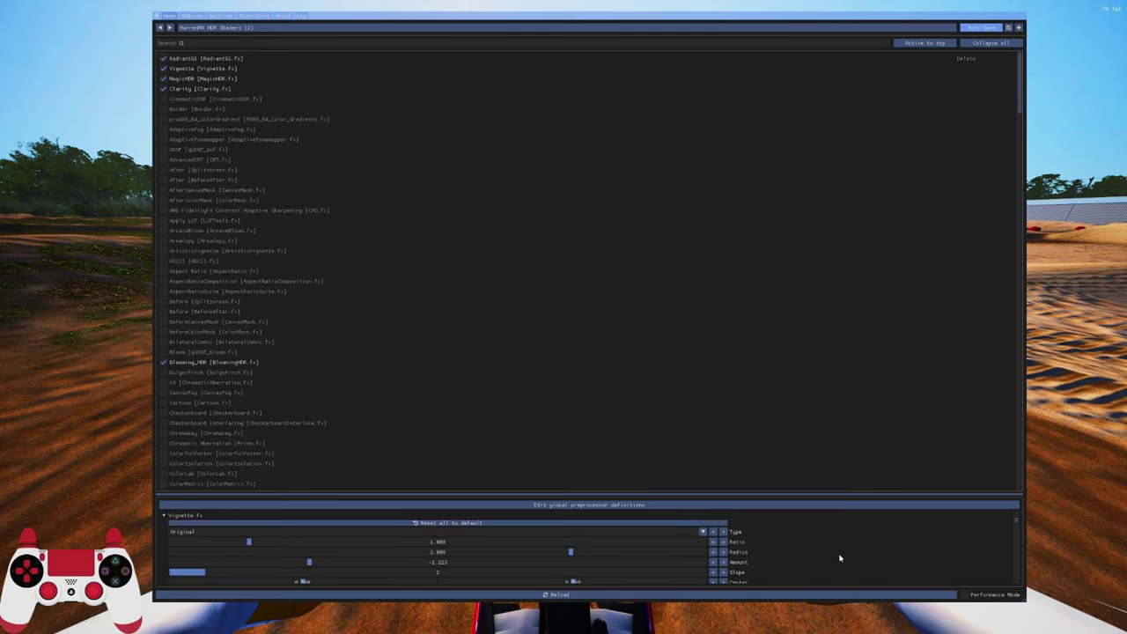
Step: Toggle the MagicHDR effect off and on several times to compare the picture, leaving it enabled
{"action": "left_click", "coordinate": [193, 78]}
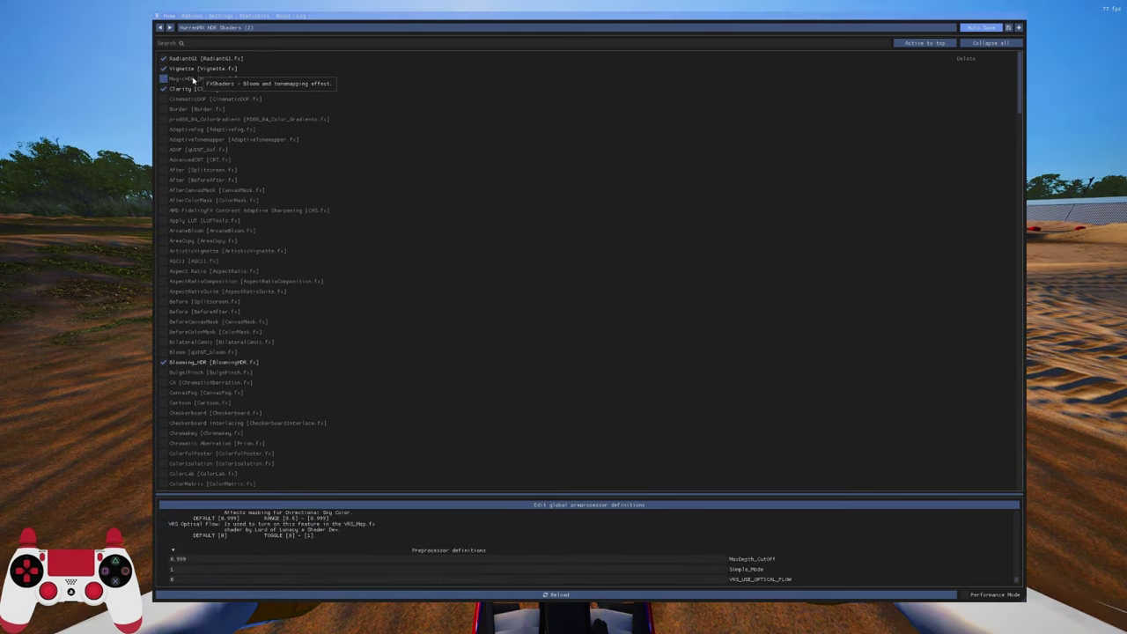
{"action": "left_click", "coordinate": [193, 79]}
{"action": "left_click", "coordinate": [194, 79]}
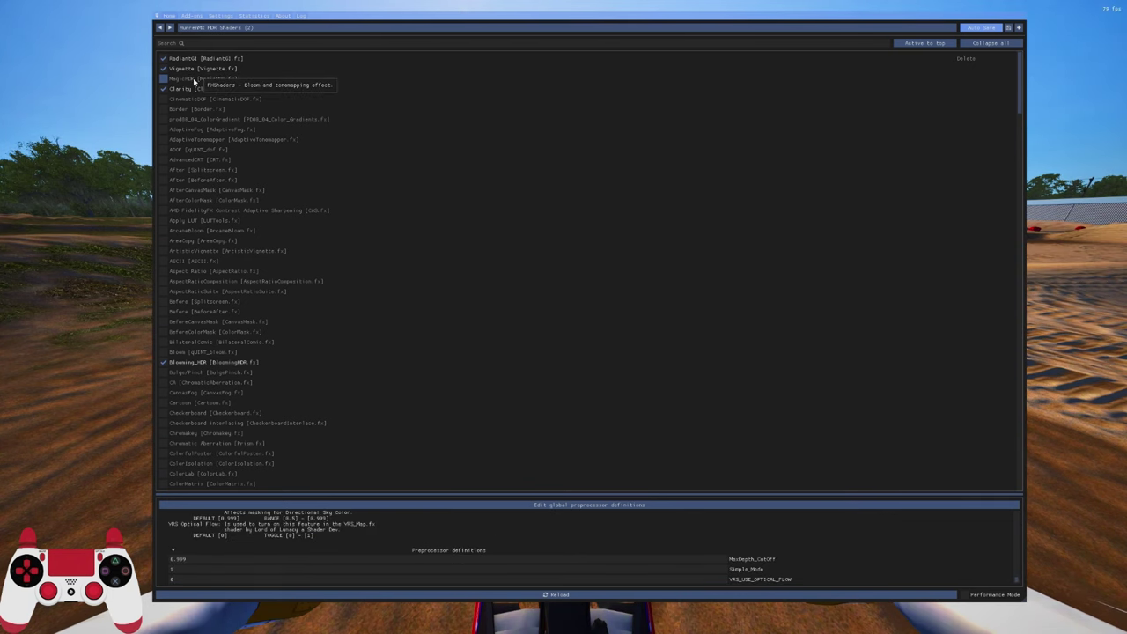
{"action": "left_click", "coordinate": [193, 79]}
{"action": "left_click", "coordinate": [194, 79]}
{"action": "left_click", "coordinate": [193, 80]}
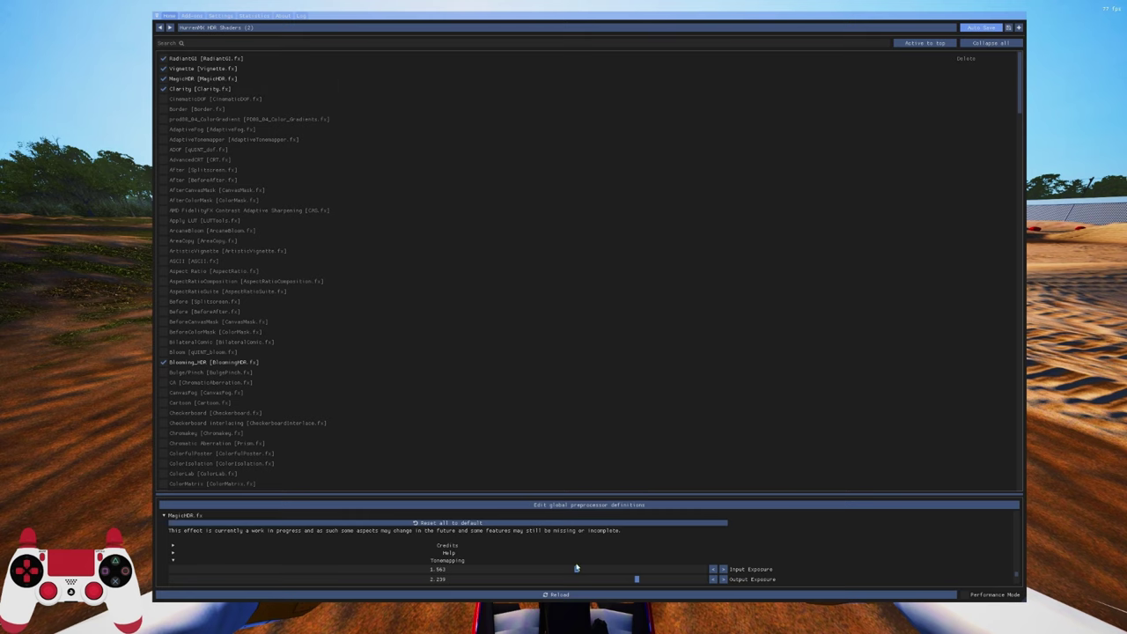
Step: Examine MagicHDR's tonemapping exposures, tonemapper choices, Bloom section and preprocessor definitions
{"action": "scroll", "coordinate": [843, 548], "scroll_direction": "down", "scroll_amount": 1}
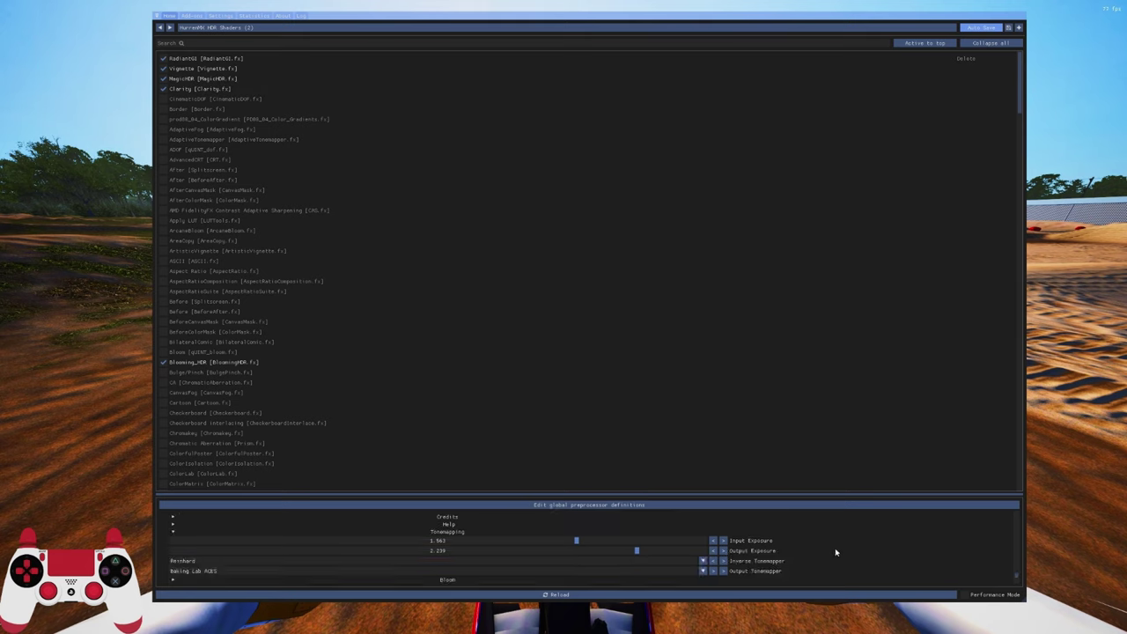
{"action": "scroll", "coordinate": [810, 562], "scroll_direction": "up", "scroll_amount": 1}
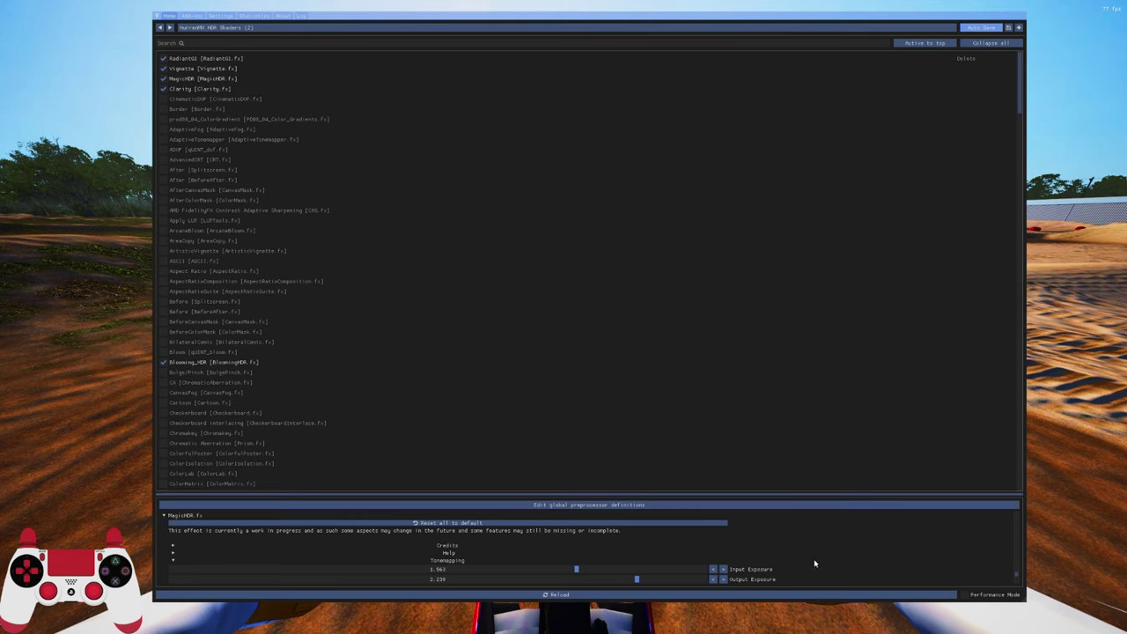
{"action": "scroll", "coordinate": [815, 568], "scroll_direction": "down", "scroll_amount": 1}
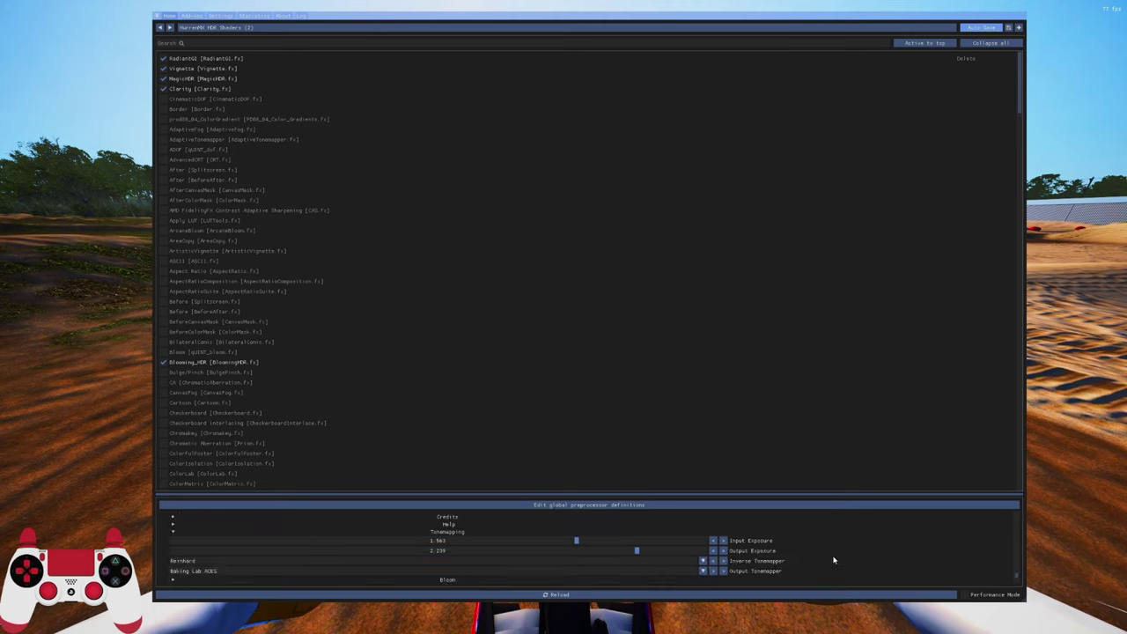
{"action": "scroll", "coordinate": [852, 562], "scroll_direction": "down", "scroll_amount": 1}
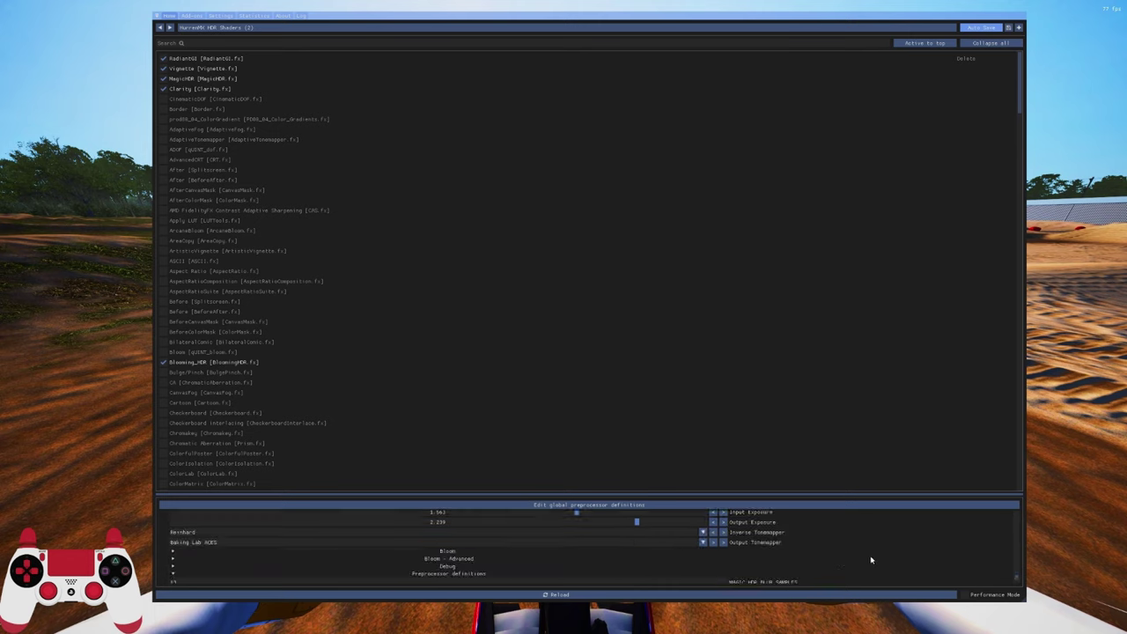
{"action": "left_click", "coordinate": [451, 551]}
{"action": "left_click", "coordinate": [452, 552]}
{"action": "scroll", "coordinate": [542, 564], "scroll_direction": "down", "scroll_amount": 1}
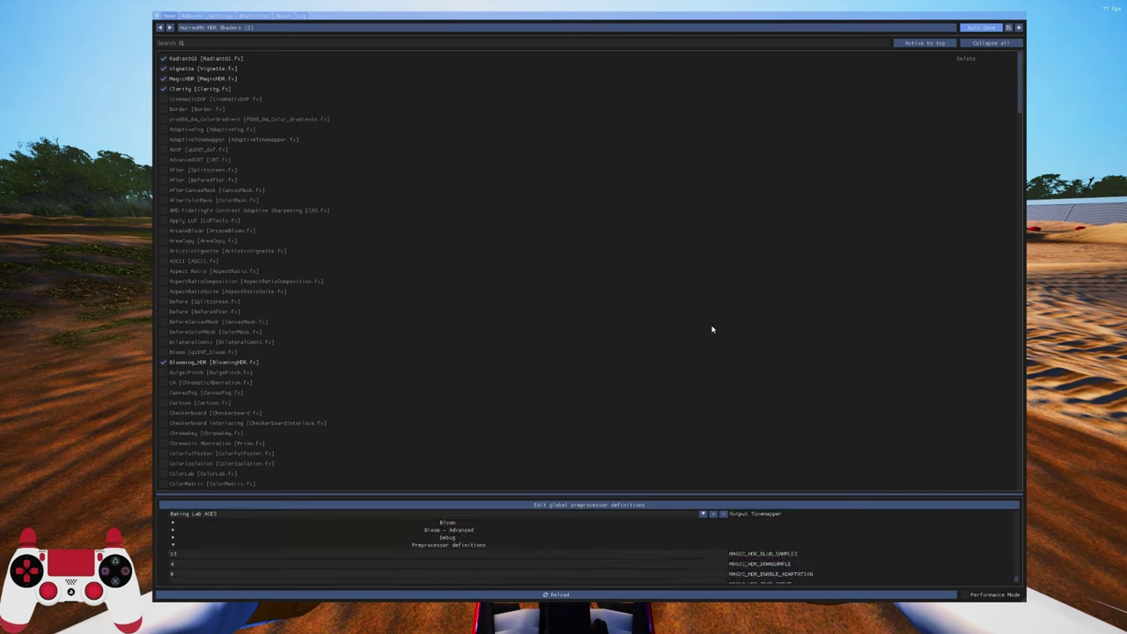
Step: Toggle the Clarity effect off and on to compare the picture, leave it enabled, and review its strength and intensity settings
{"action": "left_click", "coordinate": [194, 90]}
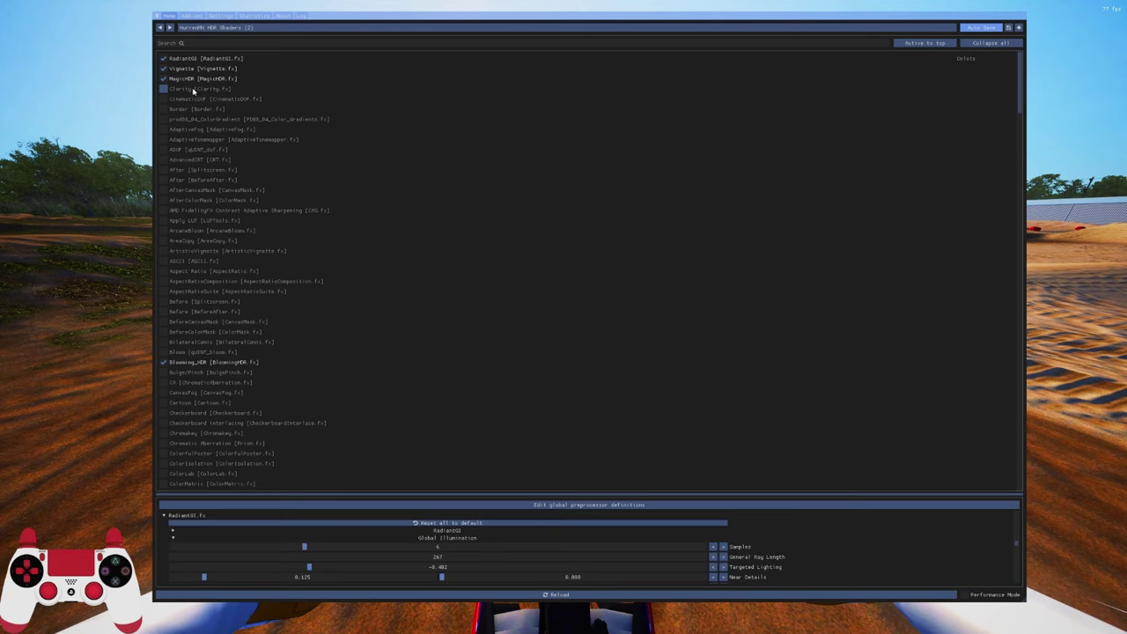
{"action": "left_click", "coordinate": [193, 91]}
{"action": "left_click", "coordinate": [194, 90]}
{"action": "left_click", "coordinate": [194, 91]}
{"action": "left_click", "coordinate": [194, 90]}
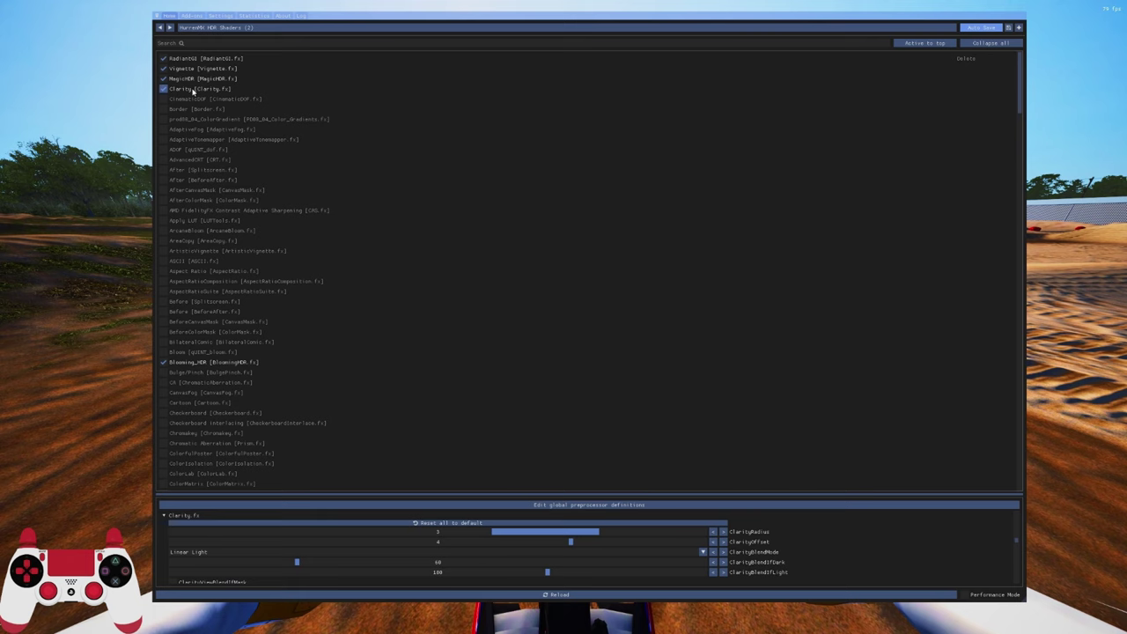
{"action": "left_click", "coordinate": [194, 91]}
{"action": "left_click", "coordinate": [194, 90]}
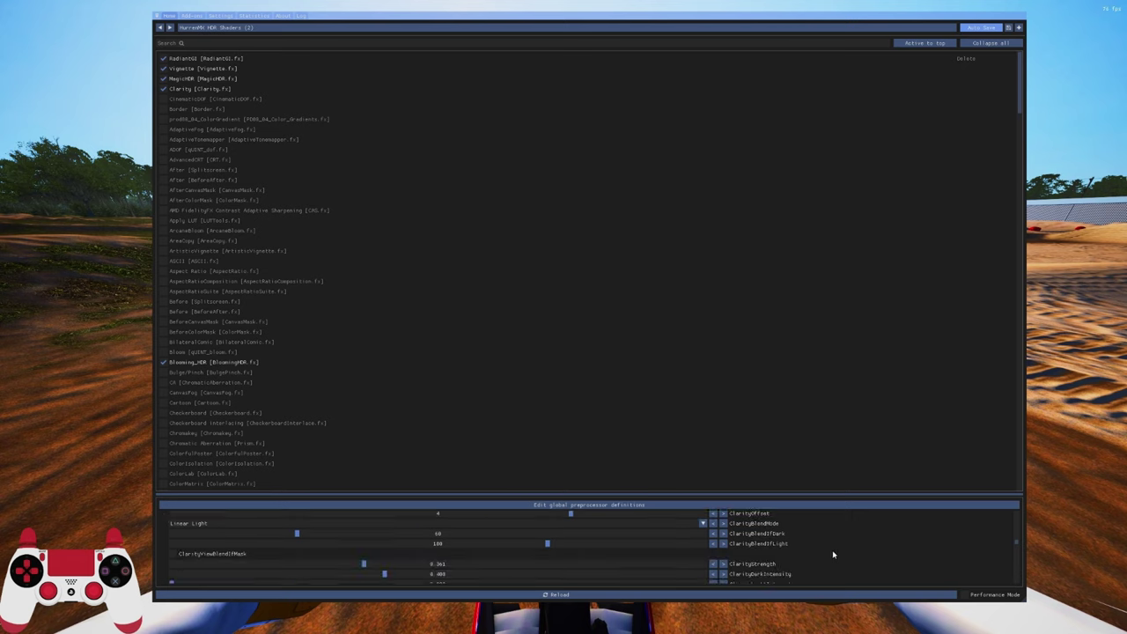
{"action": "scroll", "coordinate": [603, 545], "scroll_direction": "down", "scroll_amount": 1}
{"action": "scroll", "coordinate": [616, 546], "scroll_direction": "down", "scroll_amount": 2}
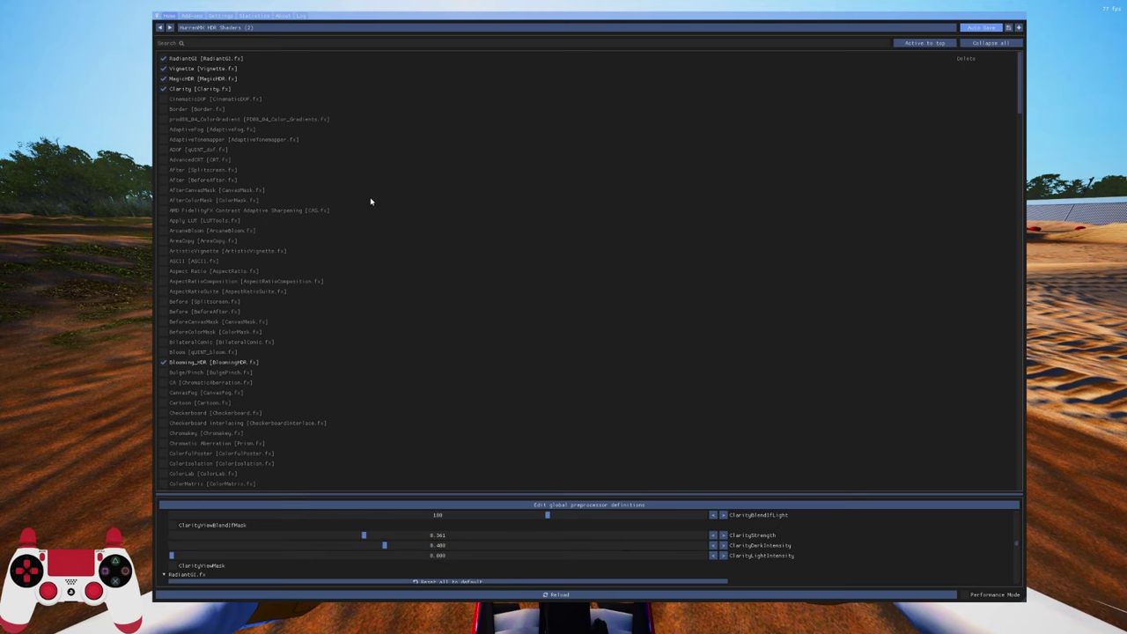
Step: Toggle the Blooming_HDR effect off and on several times to compare the picture, leaving it enabled
{"action": "scroll", "coordinate": [364, 332], "scroll_direction": "down", "scroll_amount": 1}
{"action": "left_click", "coordinate": [164, 334]}
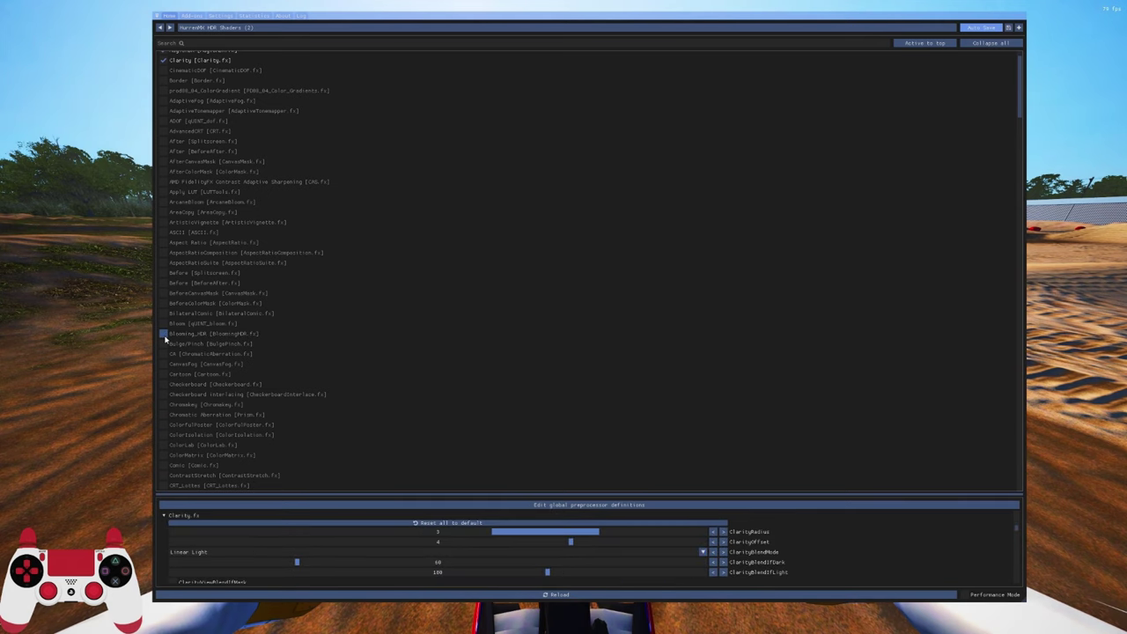
{"action": "left_click", "coordinate": [164, 334]}
{"action": "left_click", "coordinate": [163, 334]}
{"action": "left_click", "coordinate": [164, 335]}
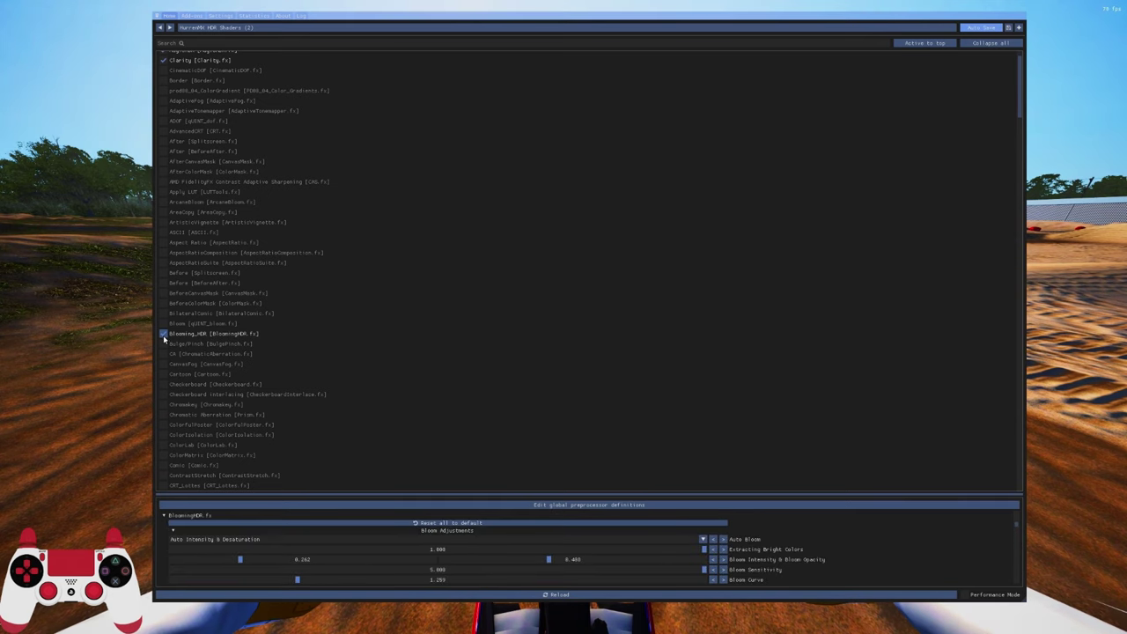
{"action": "left_click", "coordinate": [164, 335]}
{"action": "left_click", "coordinate": [164, 334]}
Step: Check BloomingHDR's Auto Bloom options, keep Auto Intensity & Desaturation, and review the remaining Bloom Adjustments
{"action": "left_click", "coordinate": [475, 538]}
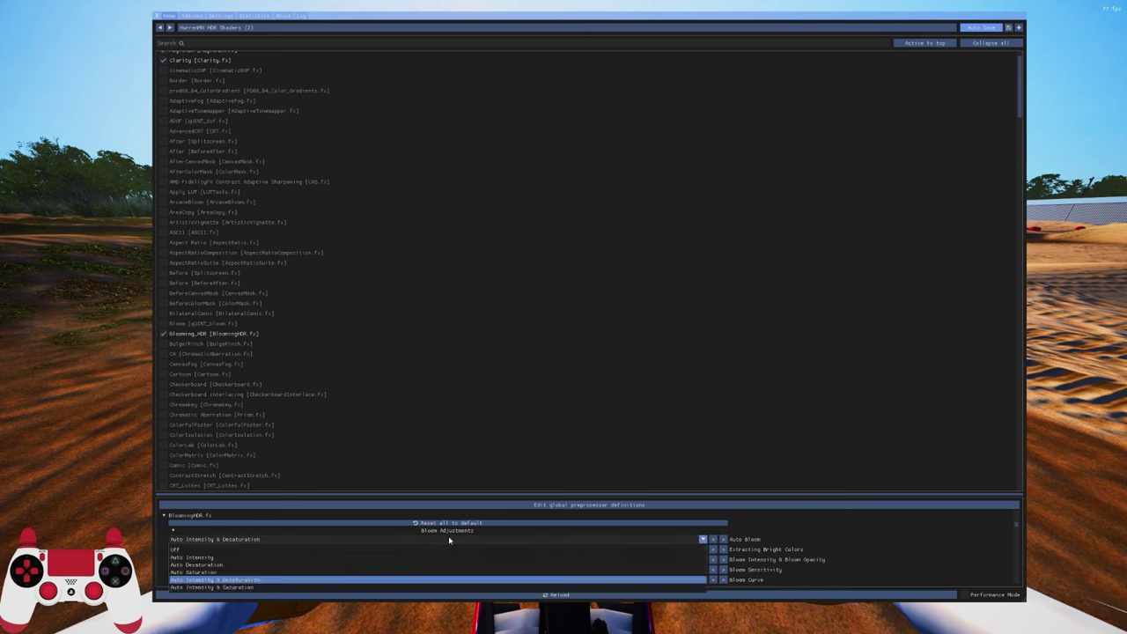
{"action": "left_click", "coordinate": [281, 583]}
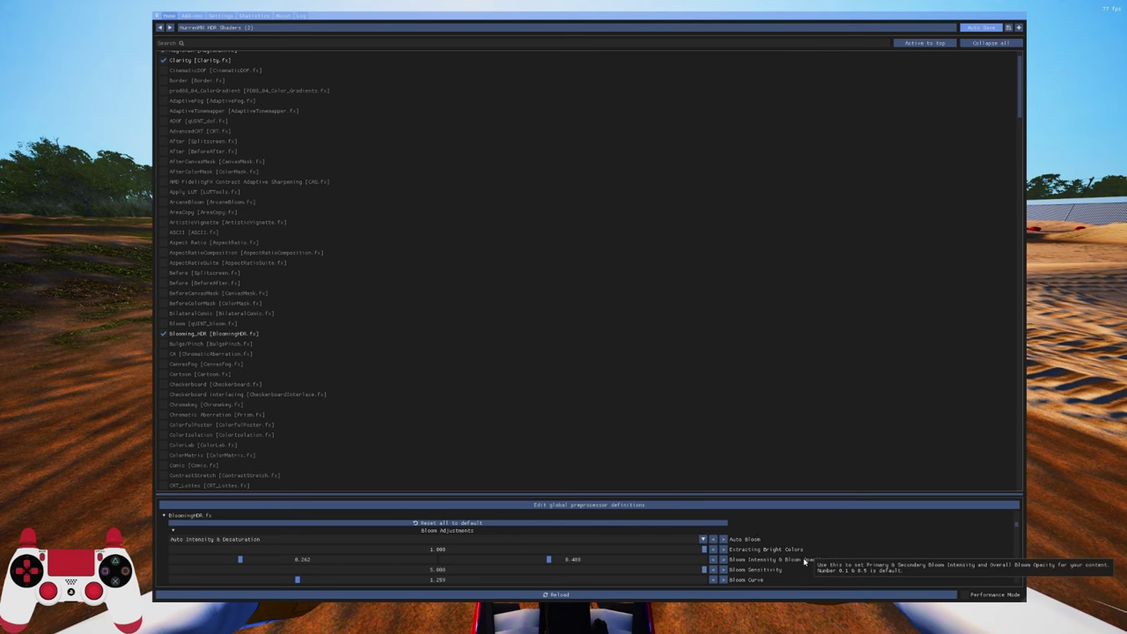
{"action": "mouse_move", "coordinate": [586, 552]}
{"action": "scroll", "coordinate": [774, 553], "scroll_direction": "down", "scroll_amount": 2}
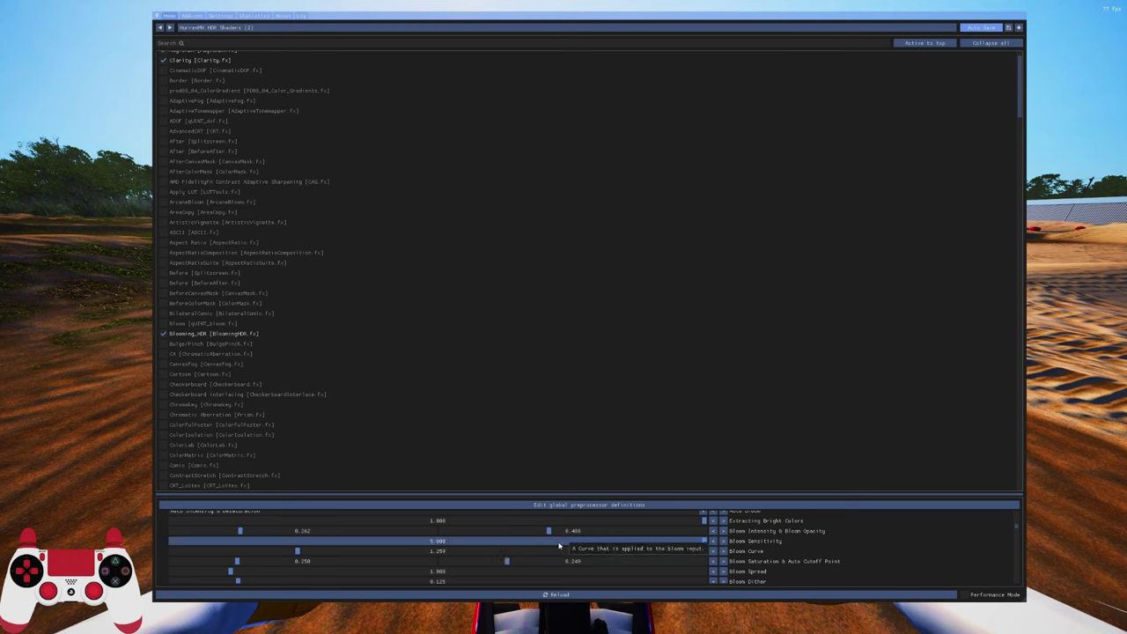
{"action": "mouse_move", "coordinate": [788, 565]}
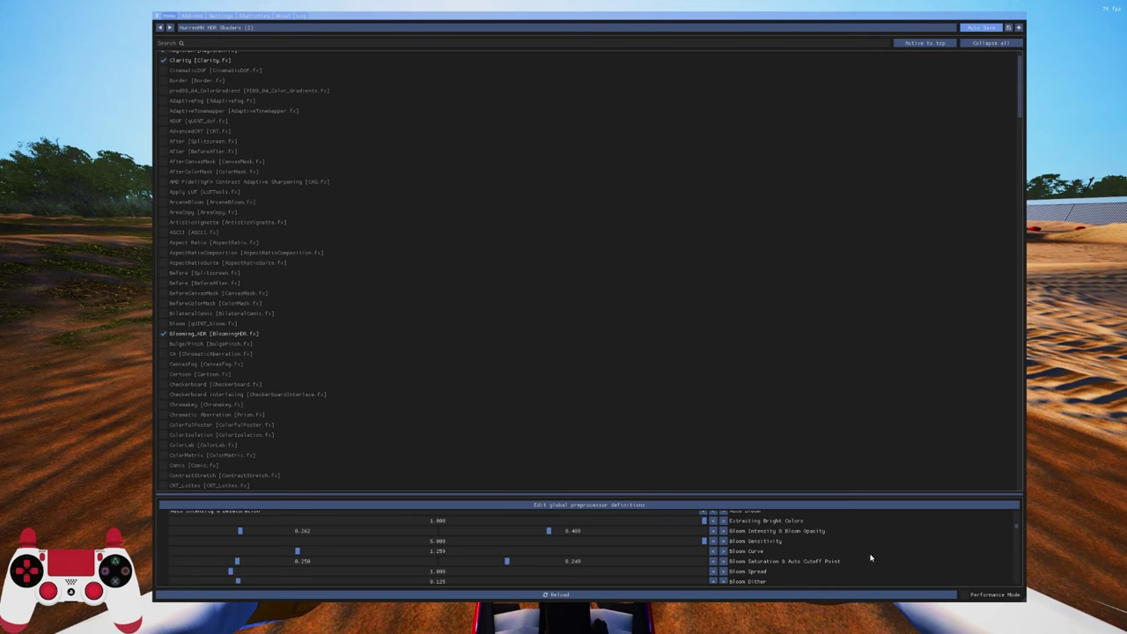
{"action": "scroll", "coordinate": [870, 557], "scroll_direction": "down", "scroll_amount": 2}
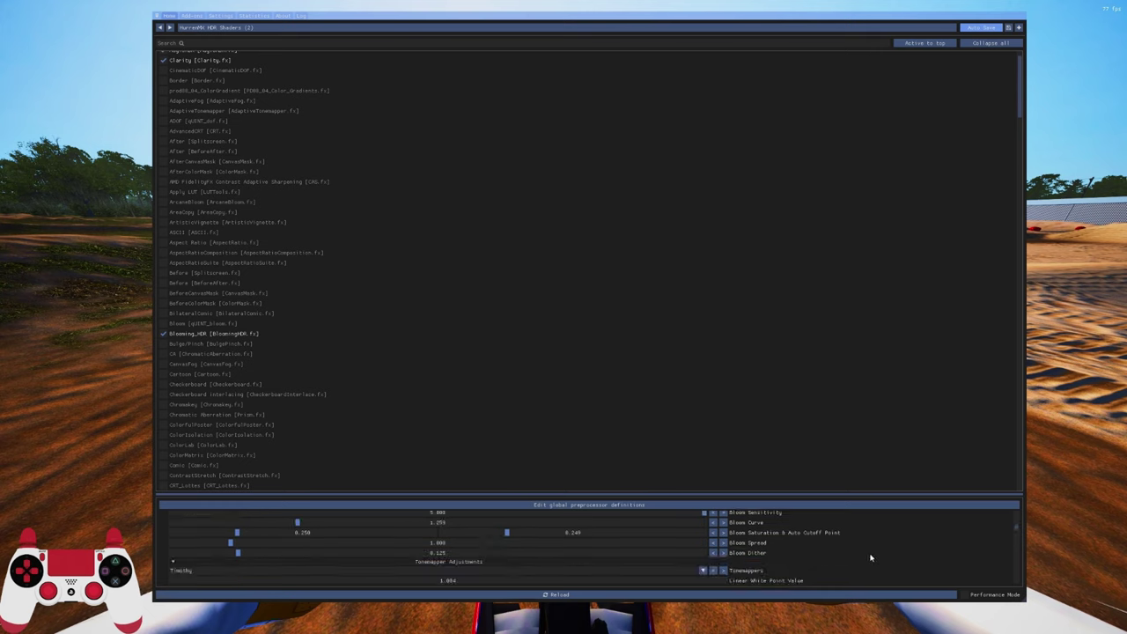
Step: Examine BloomingHDR's tonemapper and HDR settings, checking the Extract HDR Information options and keeping Max Color Brightness
{"action": "scroll", "coordinate": [860, 556], "scroll_direction": "down", "scroll_amount": 3}
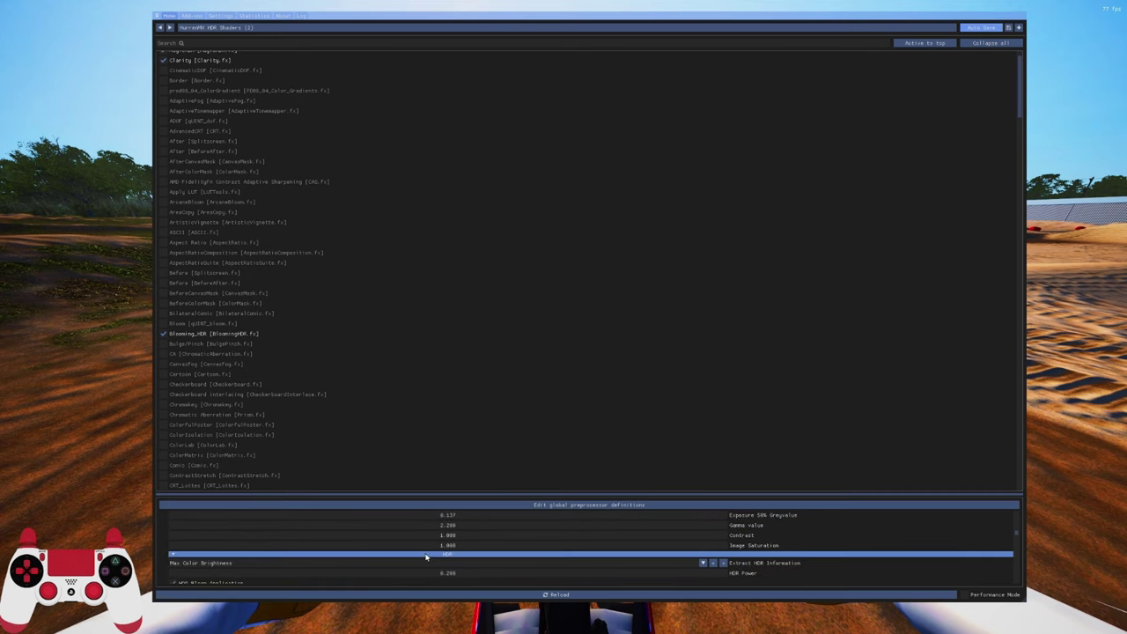
{"action": "left_click", "coordinate": [360, 564]}
{"action": "left_click", "coordinate": [301, 595]}
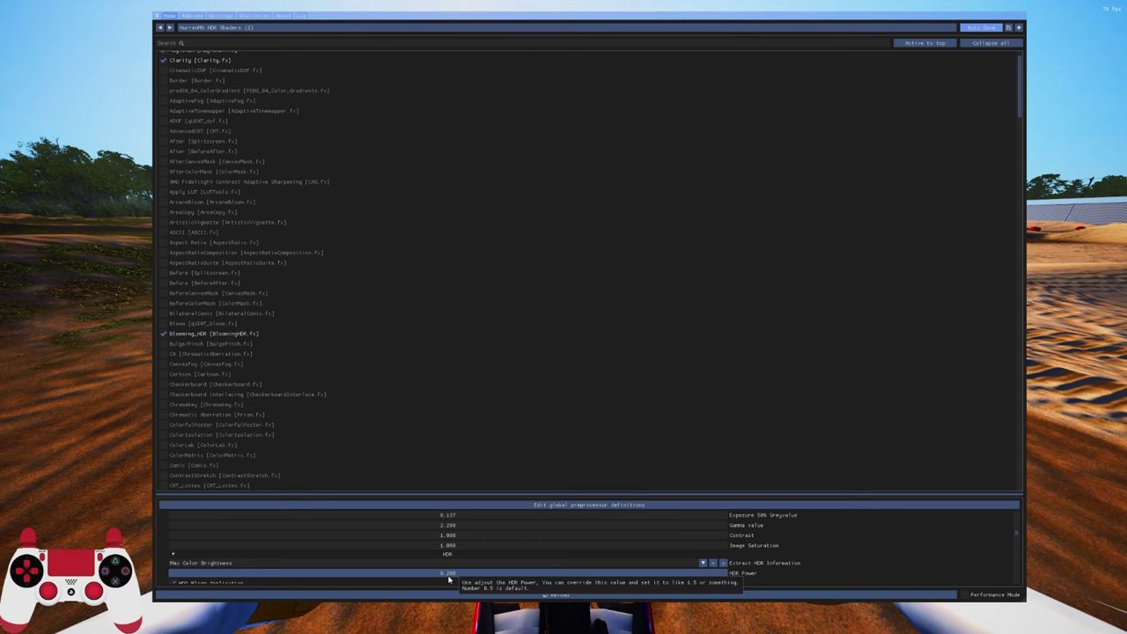
Step: Try BloomingHDR's HDR Power at about 0.247 to compare the picture, and return it to 0.200
{"action": "left_click_drag", "start_coordinate": [448, 578], "coordinate": [478, 576]}
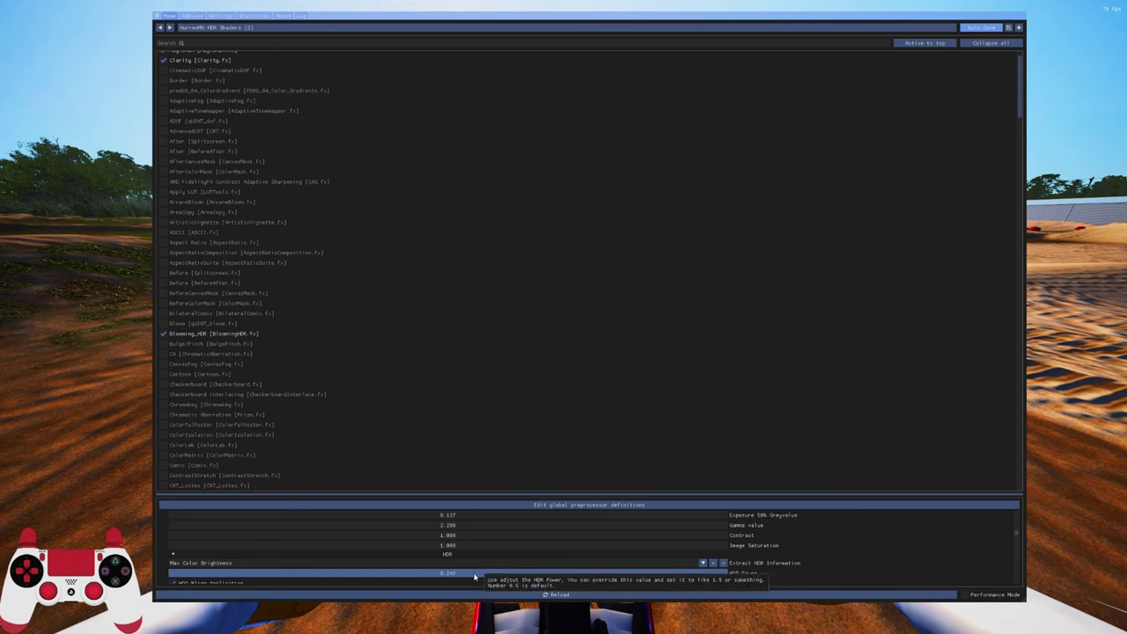
{"action": "left_click_drag", "start_coordinate": [473, 576], "coordinate": [450, 580]}
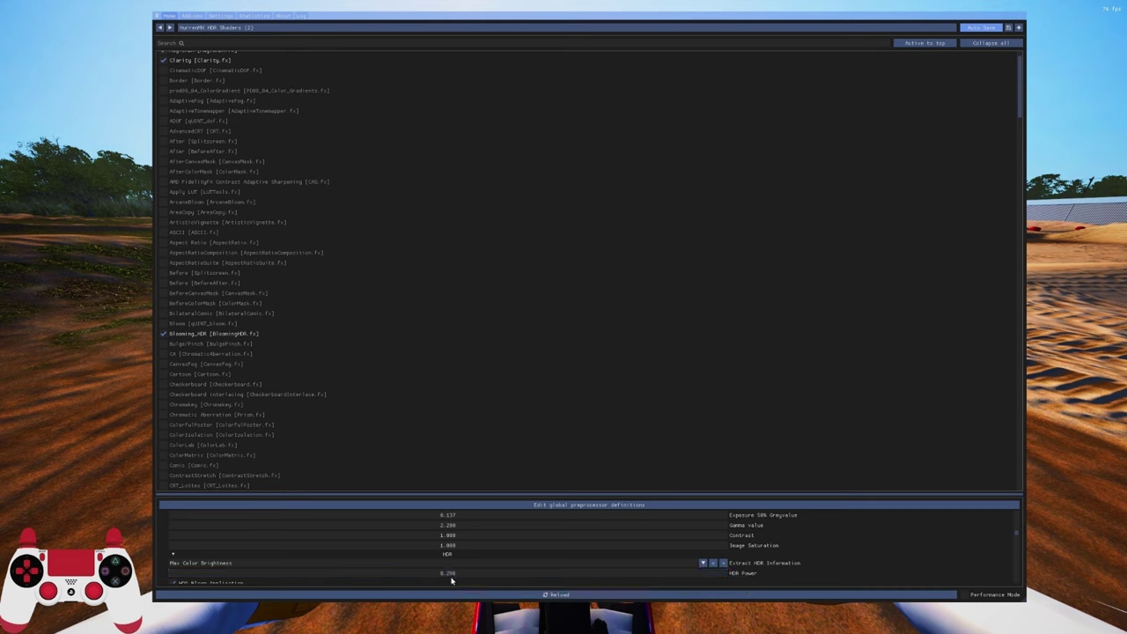
Step: Review BloomingHDR's HDR Bloom Application and Adaptation settings, and check the Debug View options, keeping Normal View
{"action": "scroll", "coordinate": [872, 545], "scroll_direction": "down", "scroll_amount": 1}
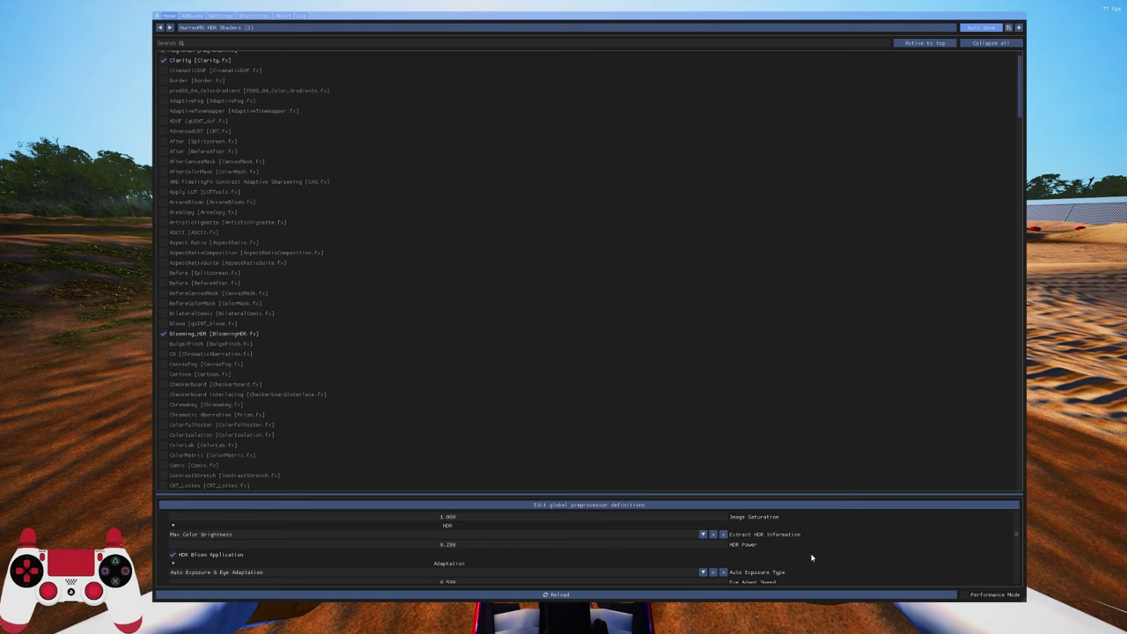
{"action": "scroll", "coordinate": [811, 558], "scroll_direction": "down", "scroll_amount": 1}
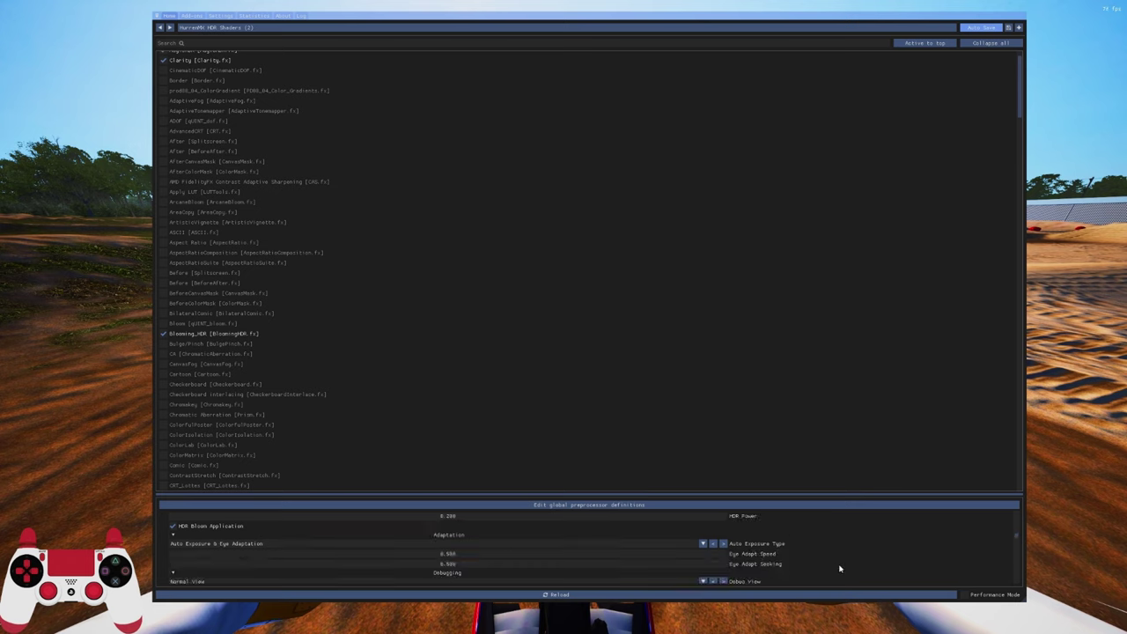
{"action": "scroll", "coordinate": [933, 541], "scroll_direction": "down", "scroll_amount": 1}
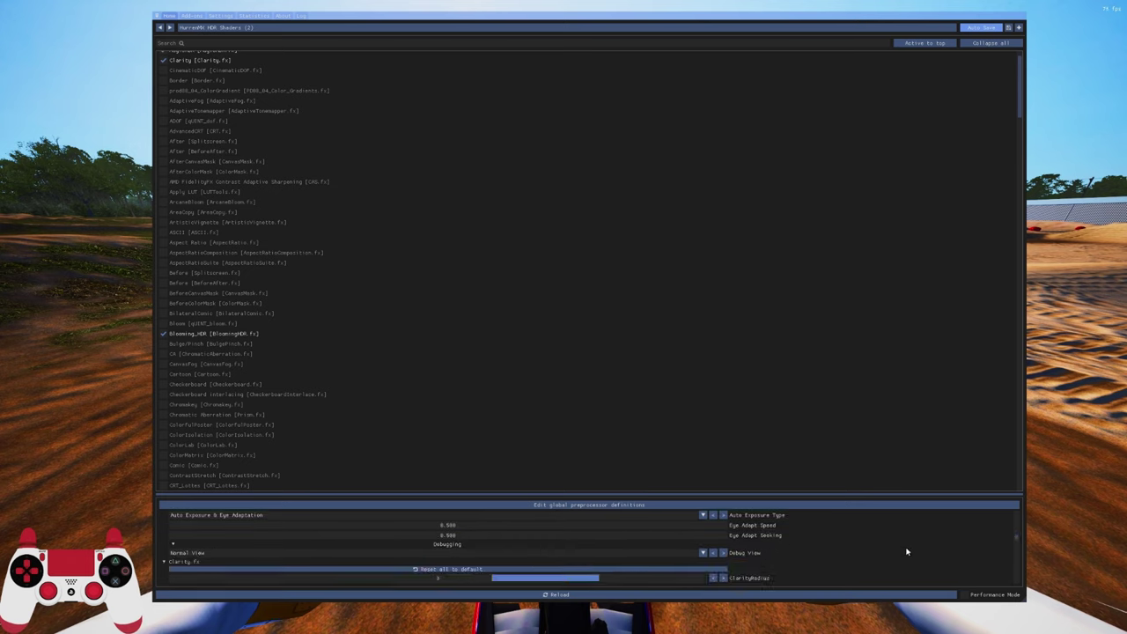
{"action": "left_click", "coordinate": [568, 552]}
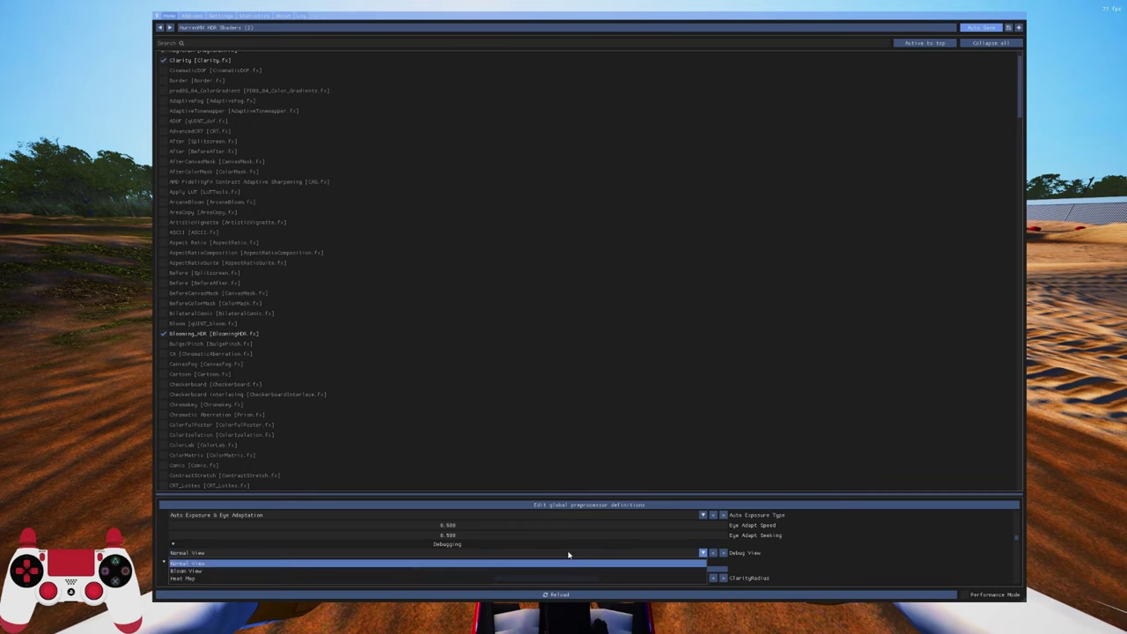
{"action": "left_click", "coordinate": [285, 571]}
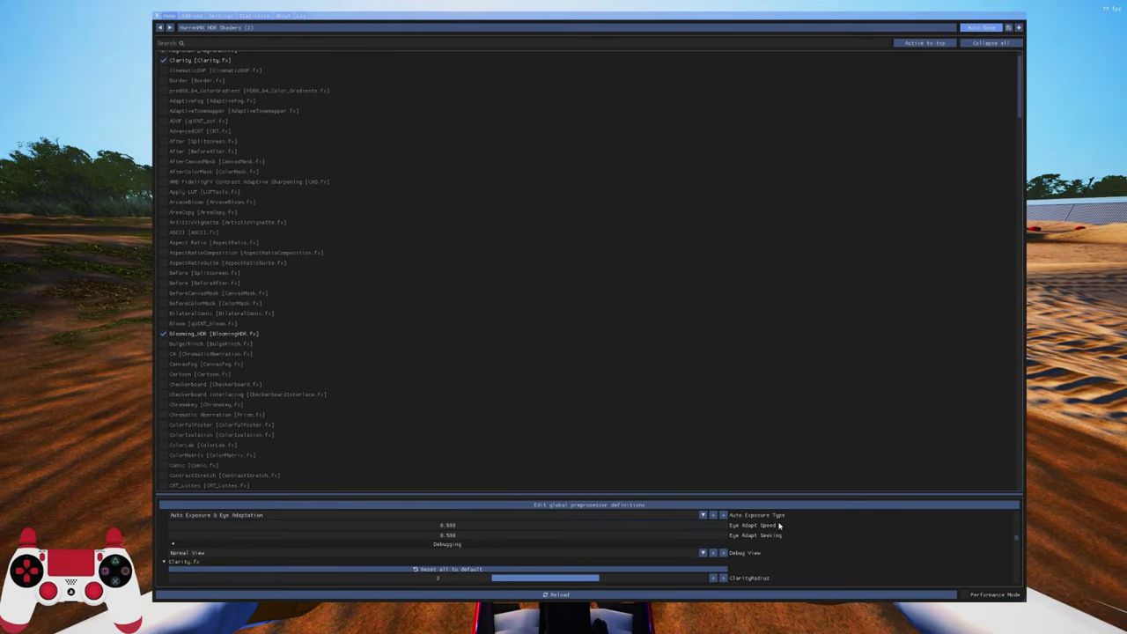
Step: Toggle the Colourfulness effect off and on to compare the picture, leave it enabled, and review its colourfulness, lim_luma and dither settings
{"action": "scroll", "coordinate": [914, 569], "scroll_direction": "down", "scroll_amount": 3}
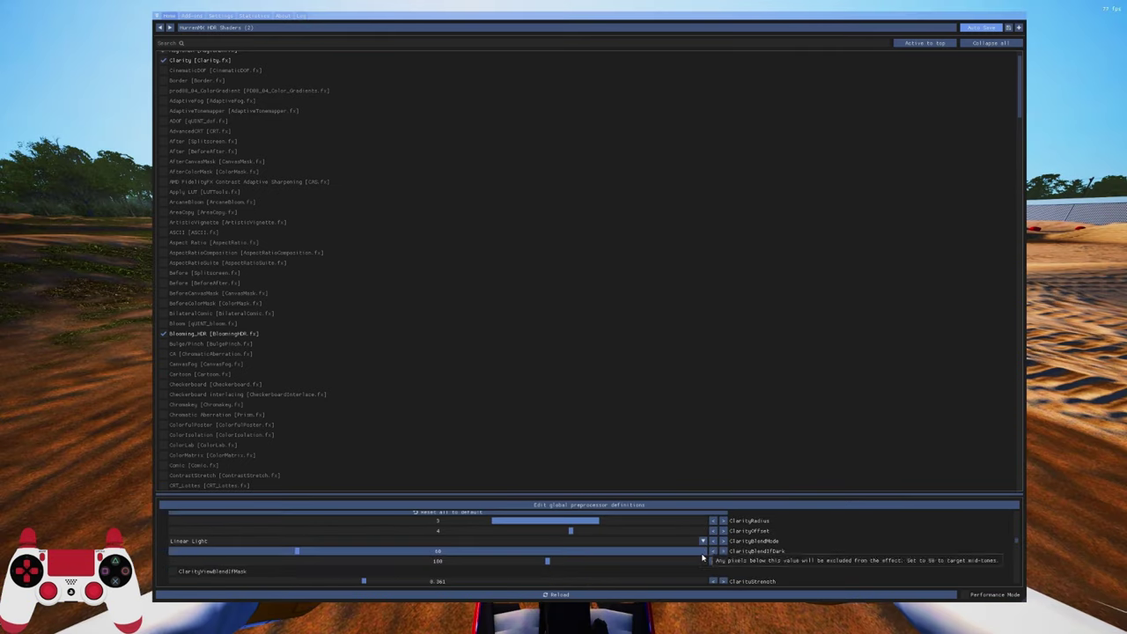
{"action": "scroll", "coordinate": [725, 409], "scroll_direction": "down", "scroll_amount": 15}
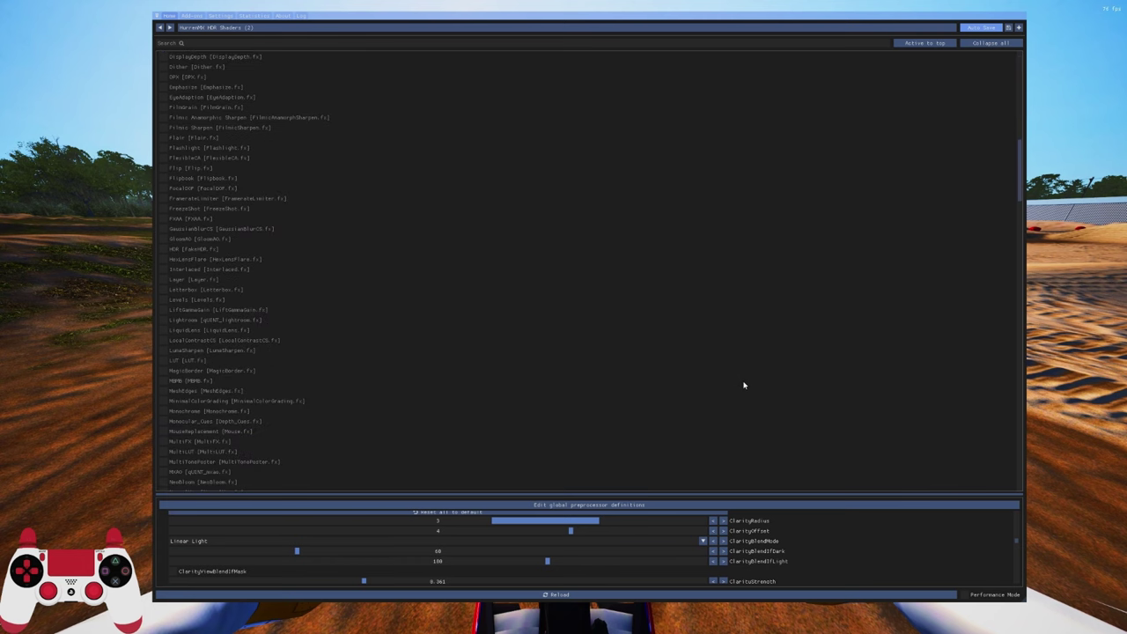
{"action": "scroll", "coordinate": [784, 375], "scroll_direction": "down", "scroll_amount": 15}
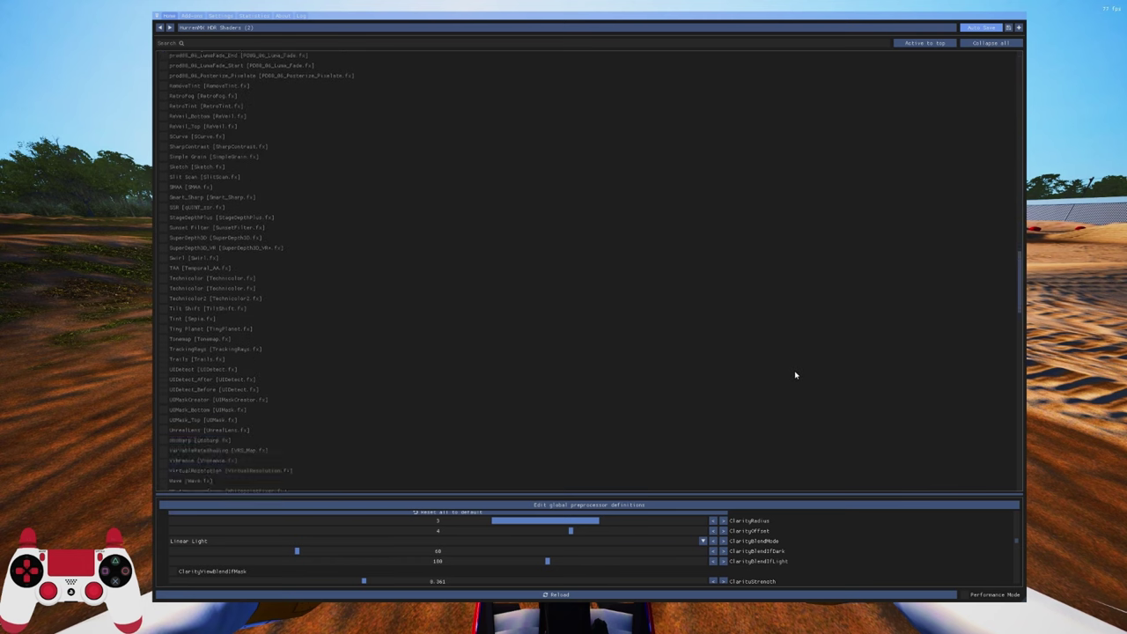
{"action": "scroll", "coordinate": [799, 373], "scroll_direction": "down", "scroll_amount": 1}
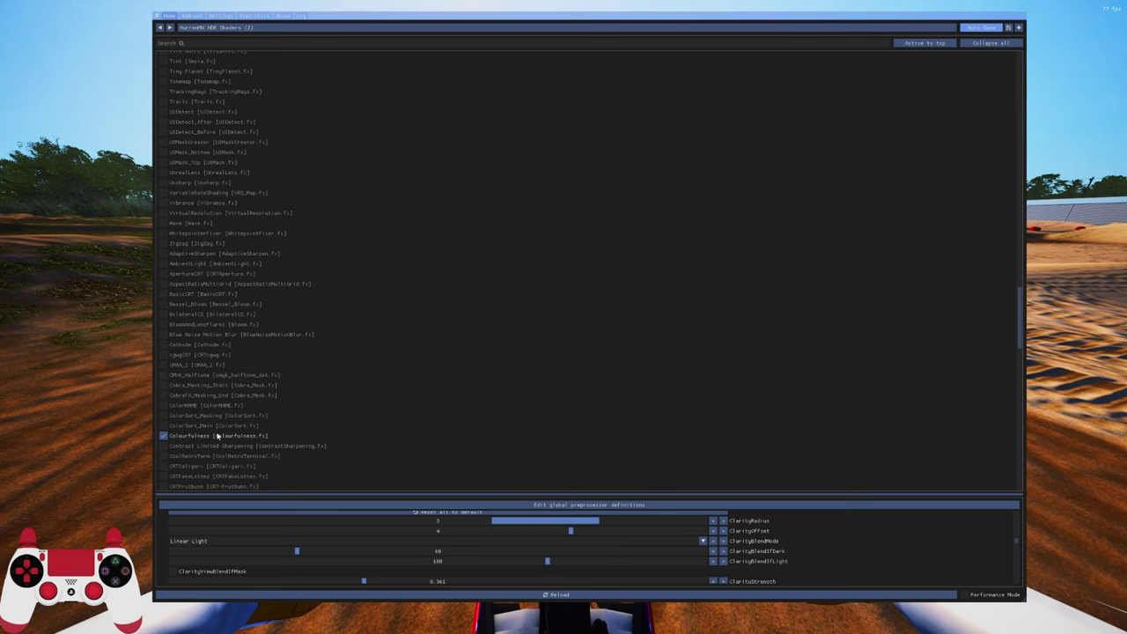
{"action": "left_click", "coordinate": [163, 436]}
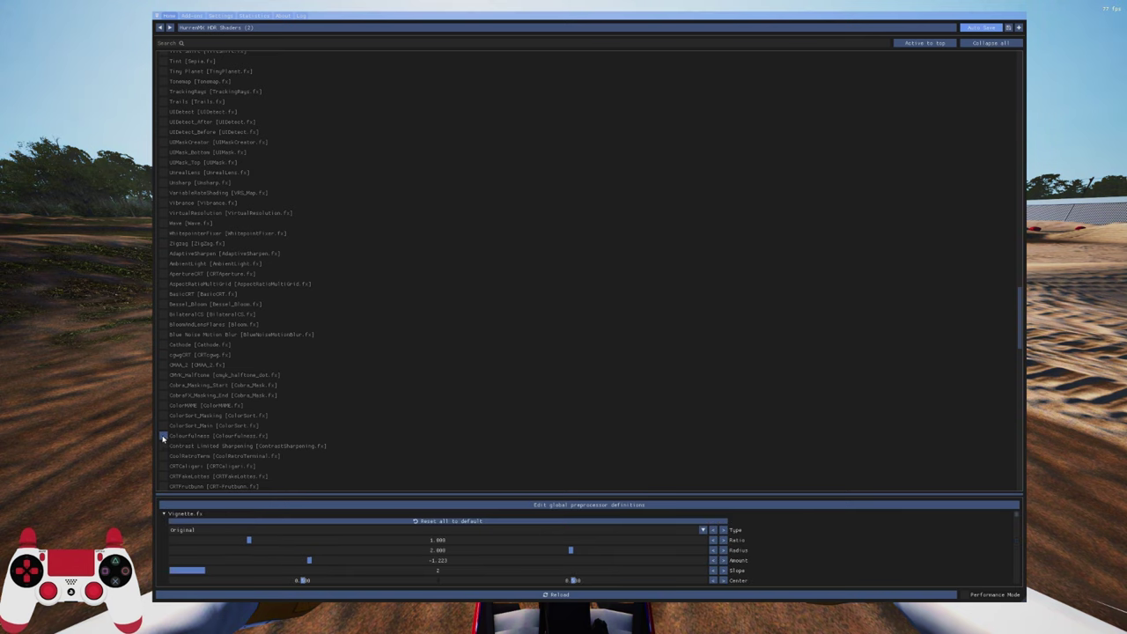
{"action": "left_click", "coordinate": [163, 435]}
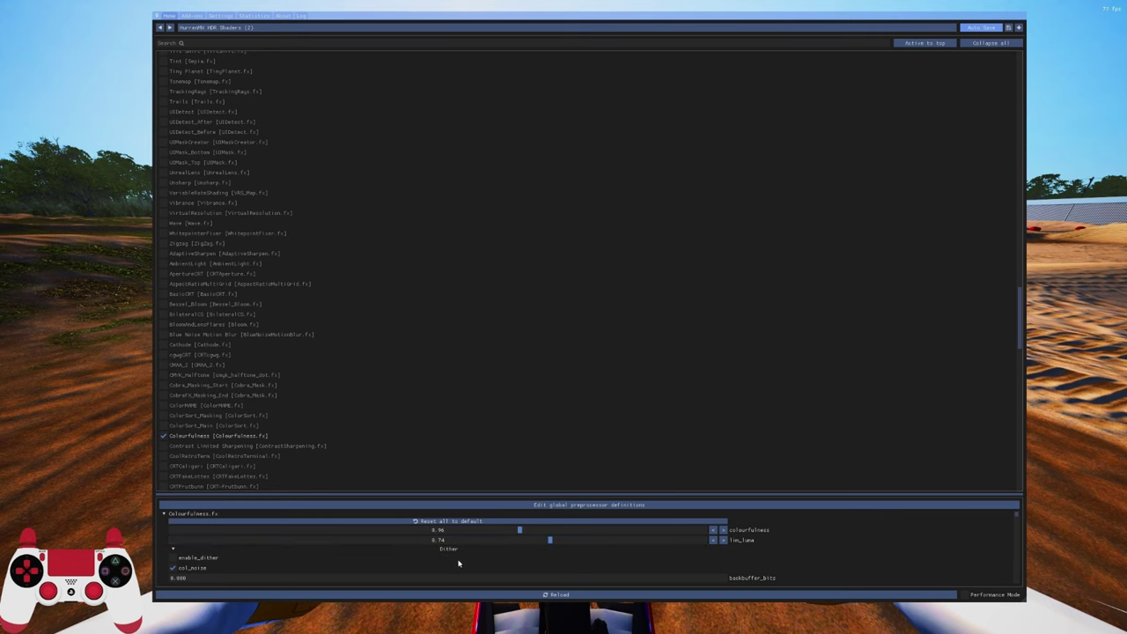
{"action": "scroll", "coordinate": [388, 566], "scroll_direction": "down", "scroll_amount": 1}
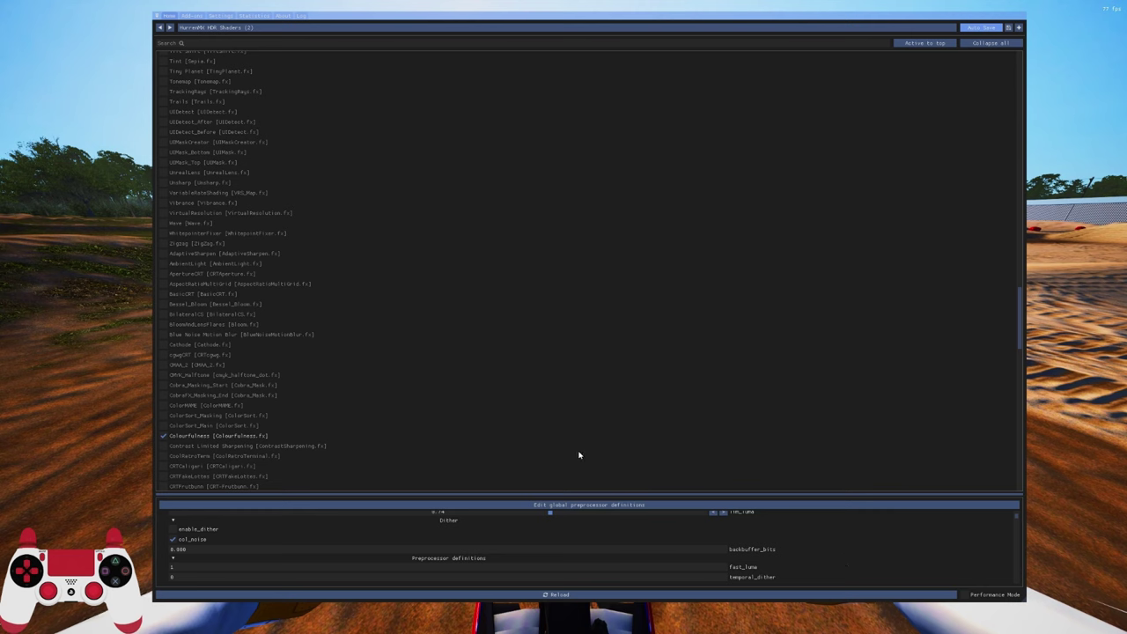
Step: Check the rest of the effects list for other enabled effects, return to Colourfulness, and close the overlay to view the game
{"action": "scroll", "coordinate": [535, 428], "scroll_direction": "down", "scroll_amount": 15}
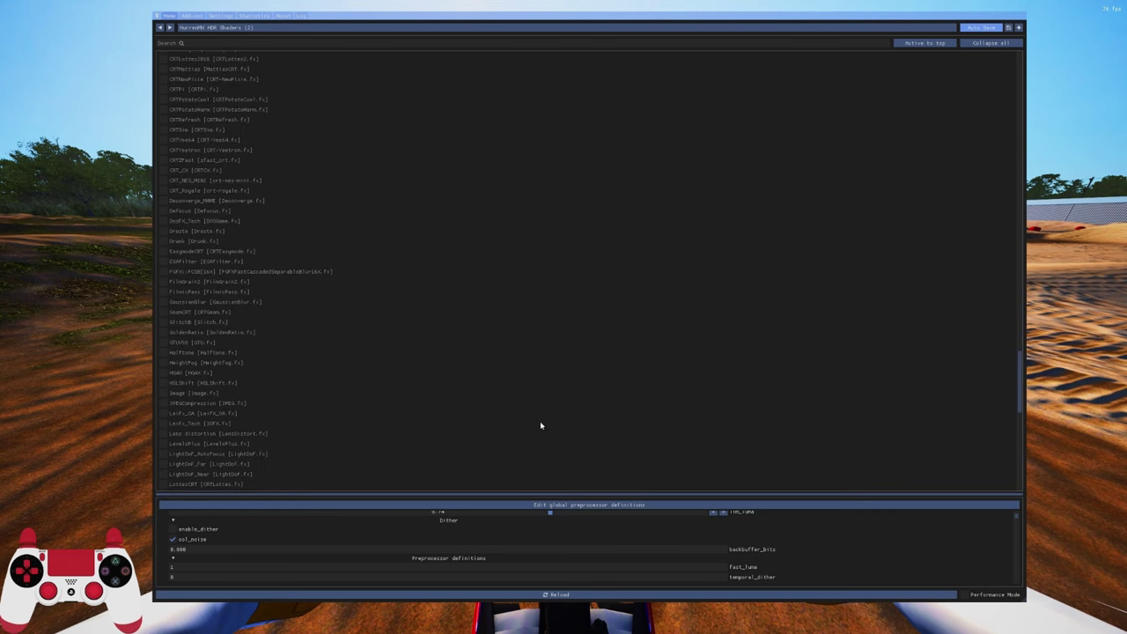
{"action": "scroll", "coordinate": [543, 426], "scroll_direction": "down", "scroll_amount": 8}
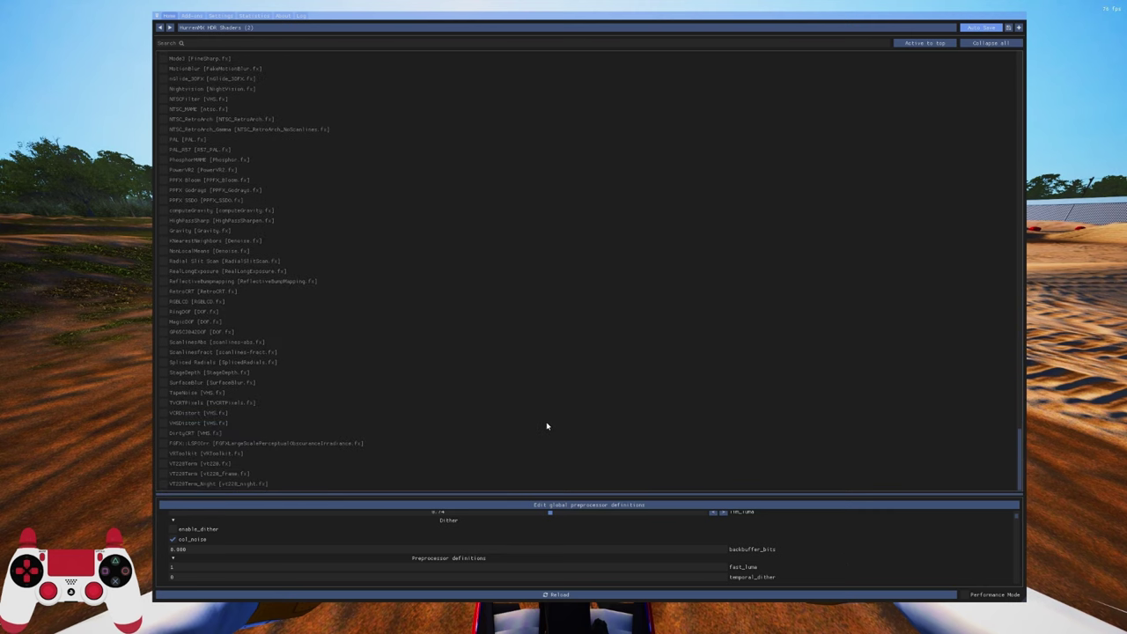
{"action": "scroll", "coordinate": [542, 422], "scroll_direction": "up", "scroll_amount": 12}
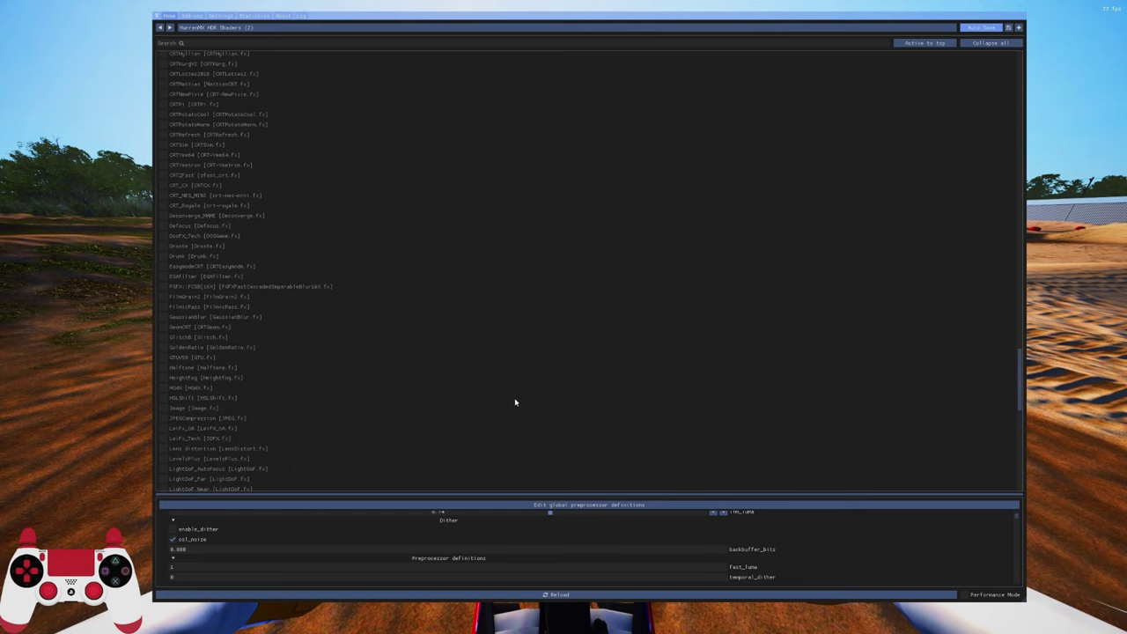
{"action": "scroll", "coordinate": [515, 403], "scroll_direction": "up", "scroll_amount": 6}
{"action": "left_click", "coordinate": [215, 251]}
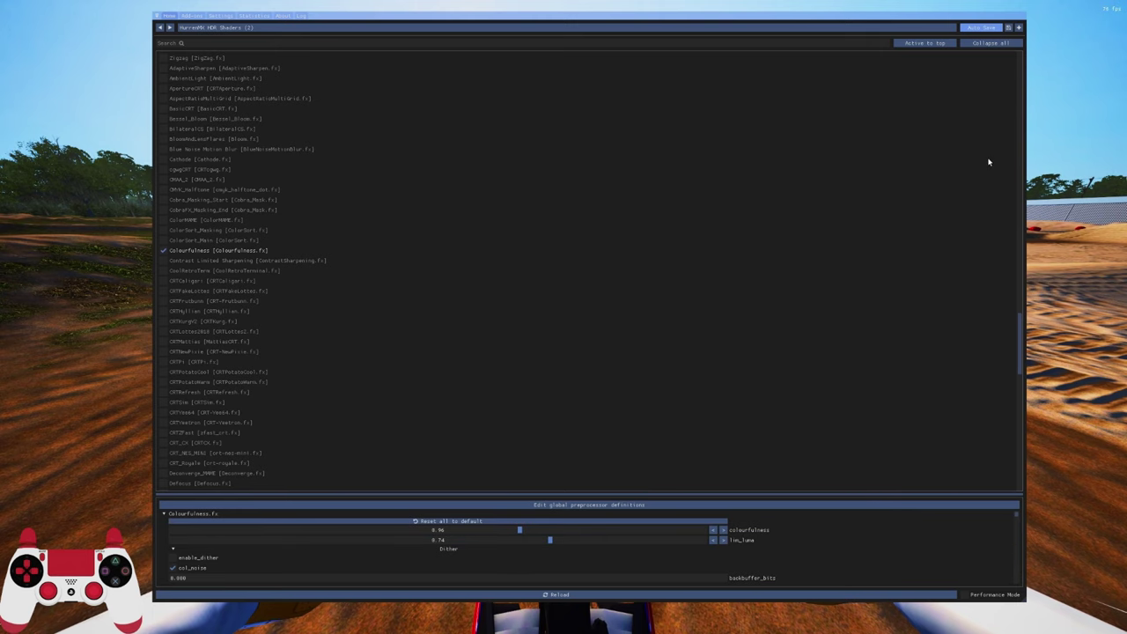
{"action": "key", "text": "Home"}
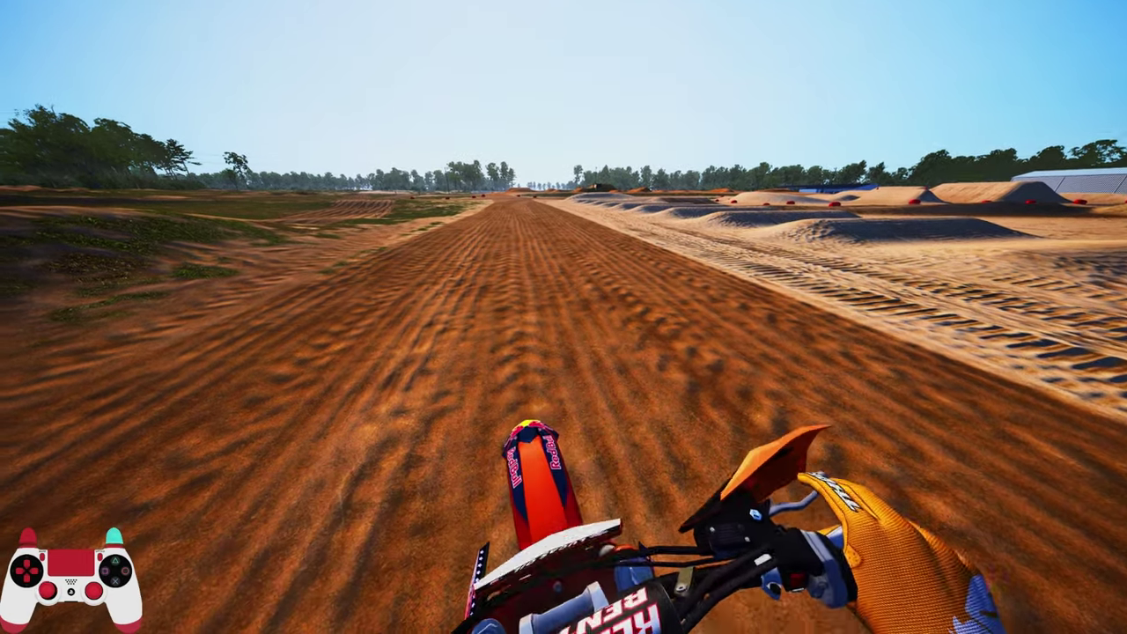